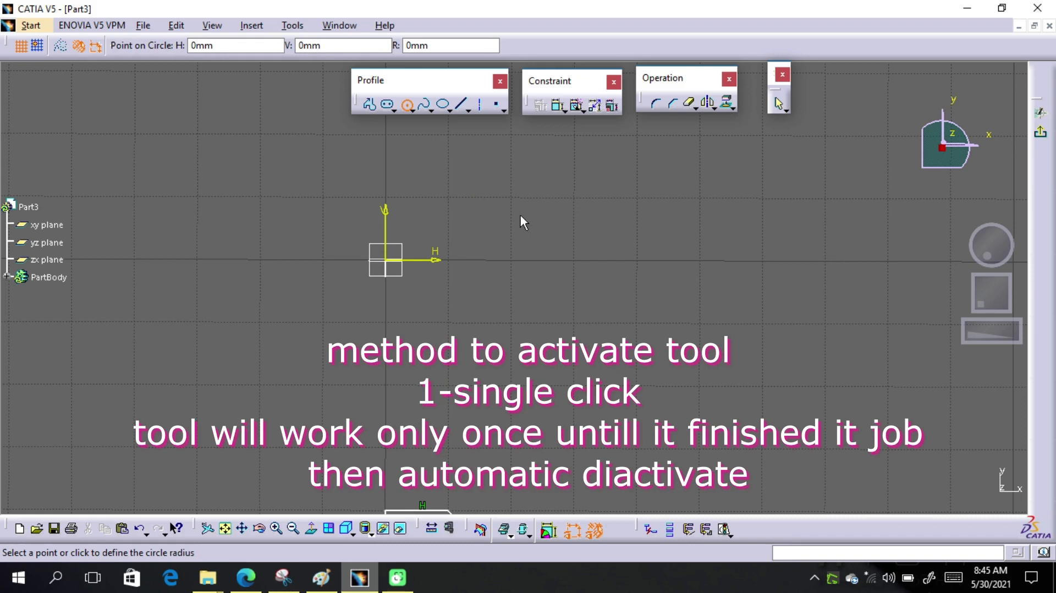
Step: Draw one circle above the horizontal axis and three more circles in a row below it
click(520, 215)
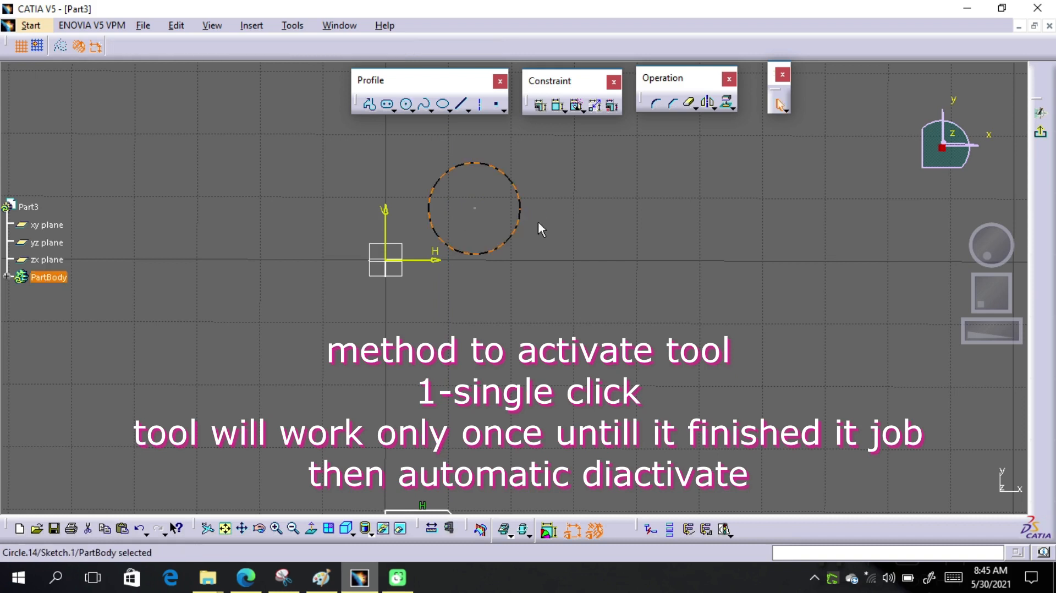
click(407, 105)
click(478, 328)
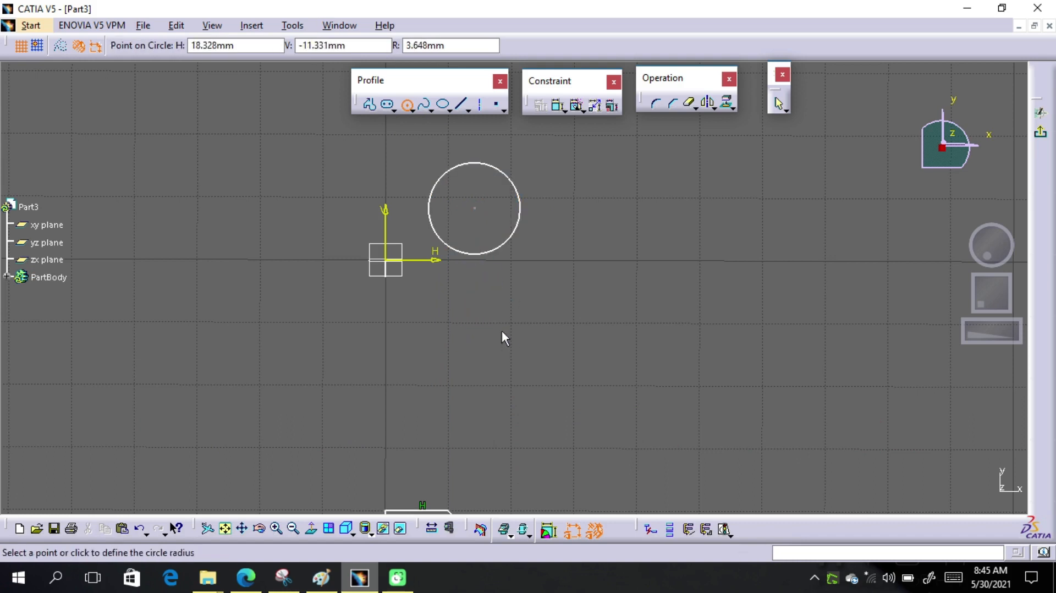
click(512, 326)
click(583, 320)
click(628, 336)
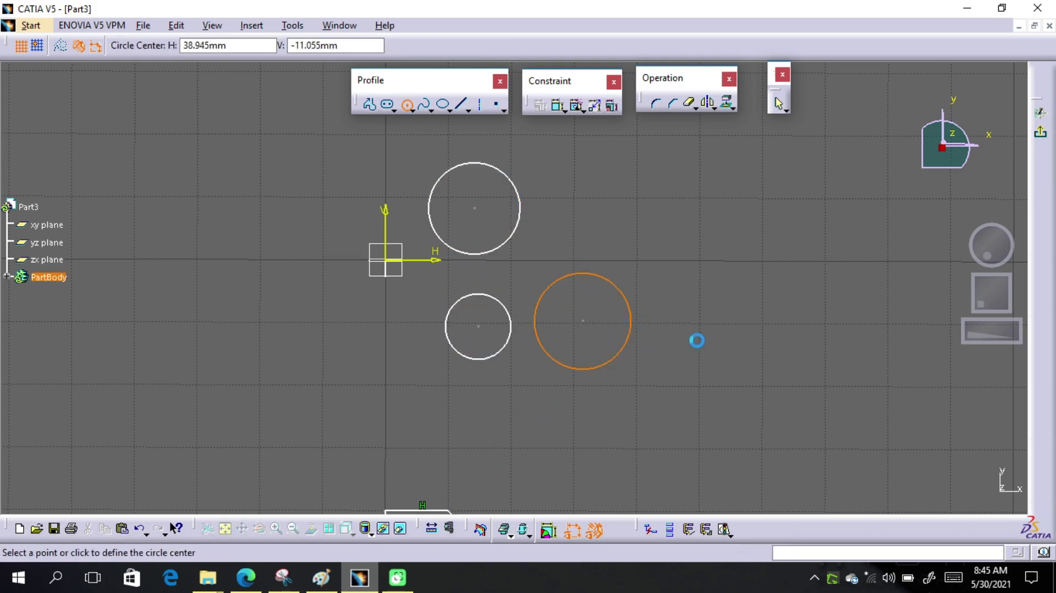
click(696, 340)
click(774, 343)
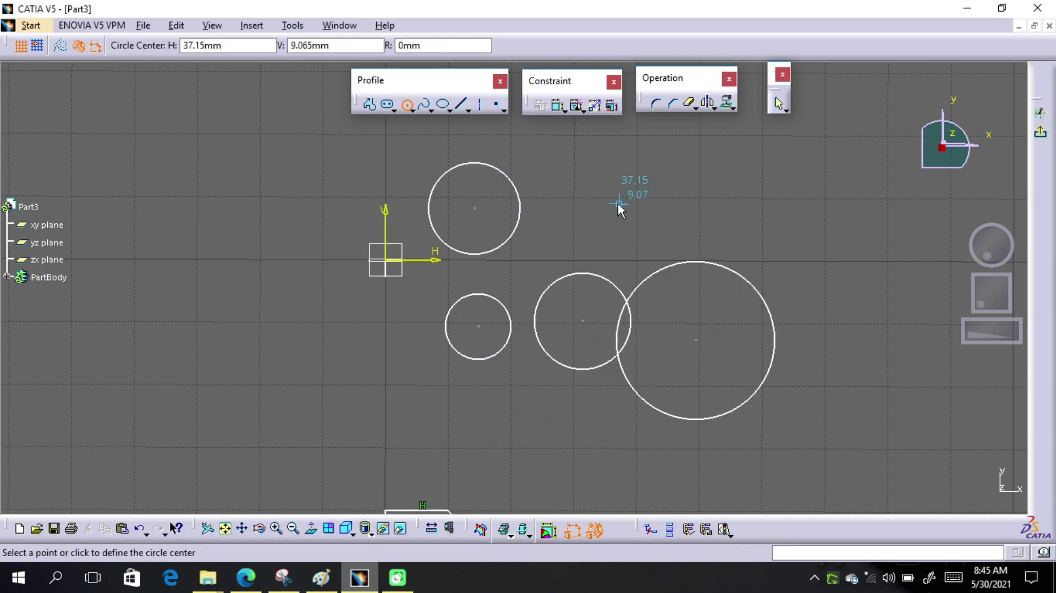
click(406, 105)
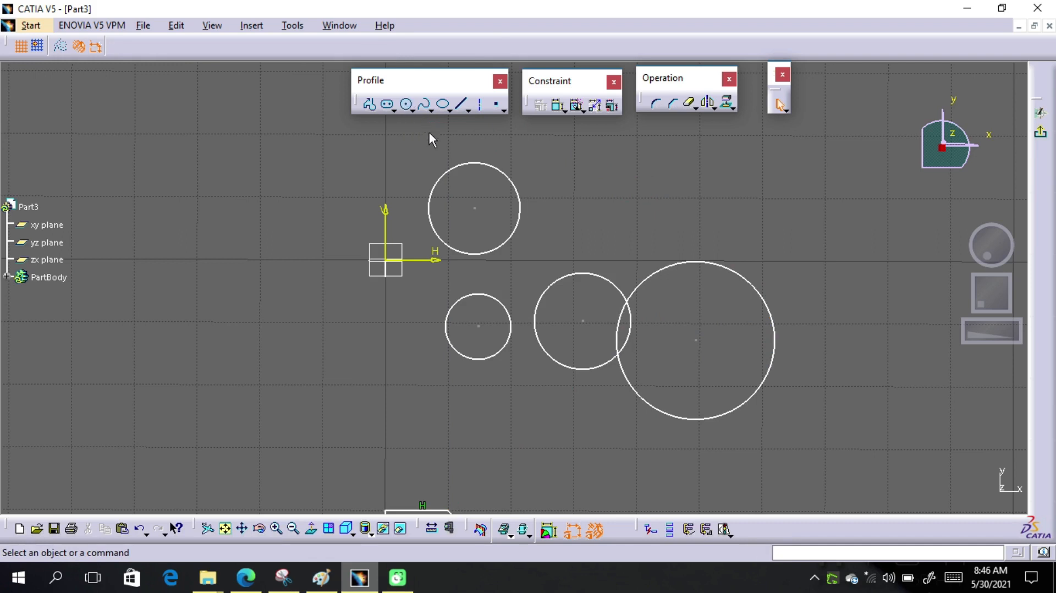
Step: Delete the upper circle and the three remaining circles below the horizontal axis
click(468, 174)
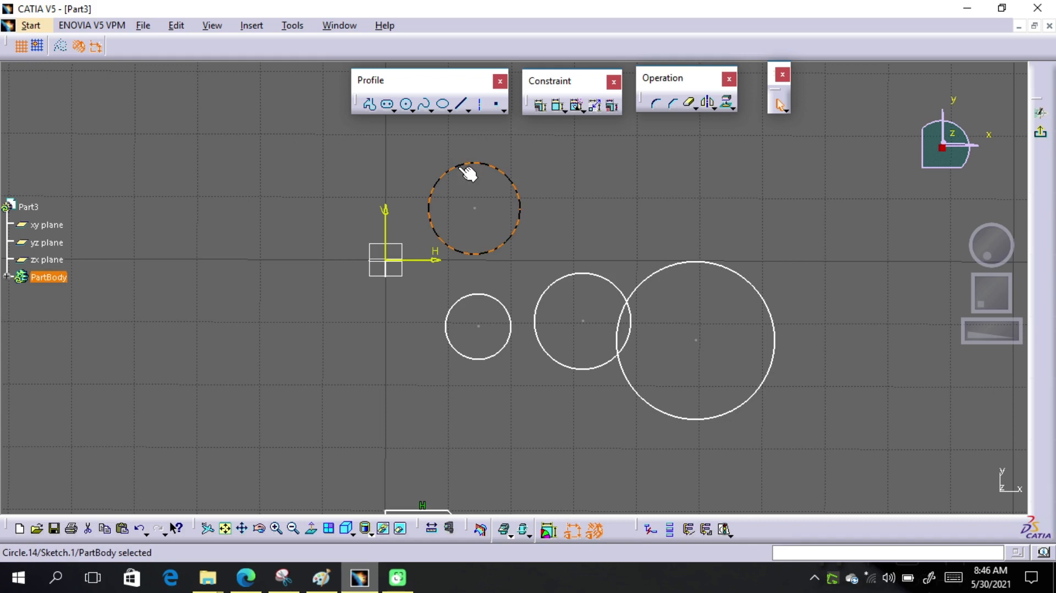
key(Delete)
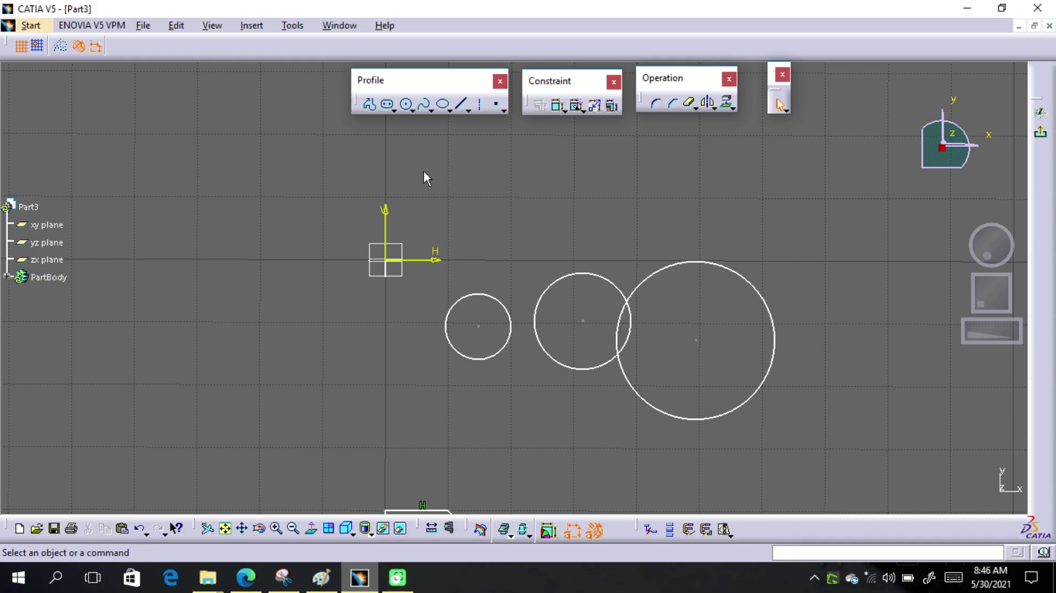
drag(422, 172, 796, 477)
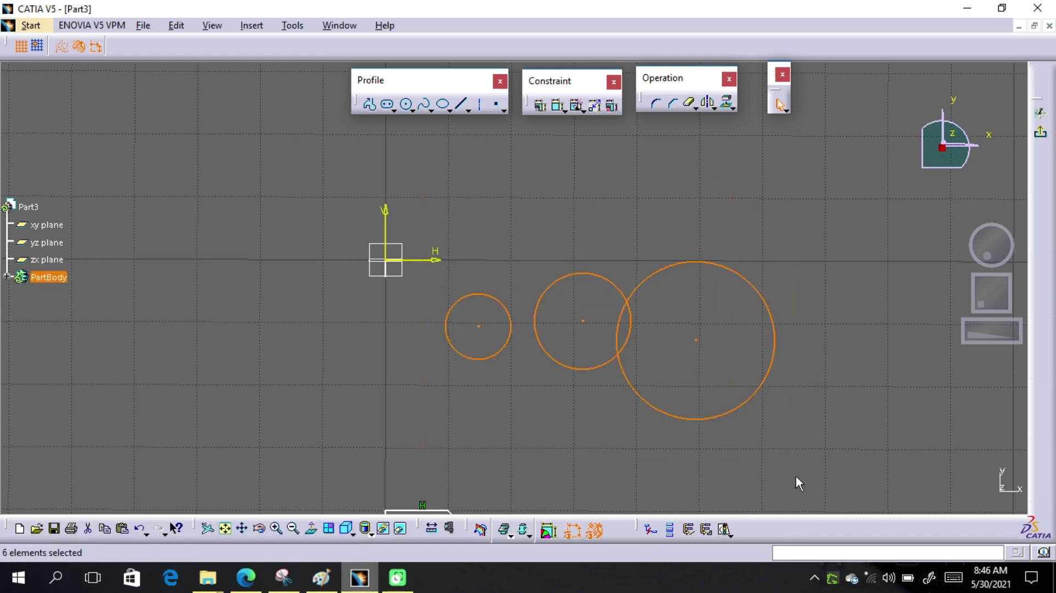
key(Delete)
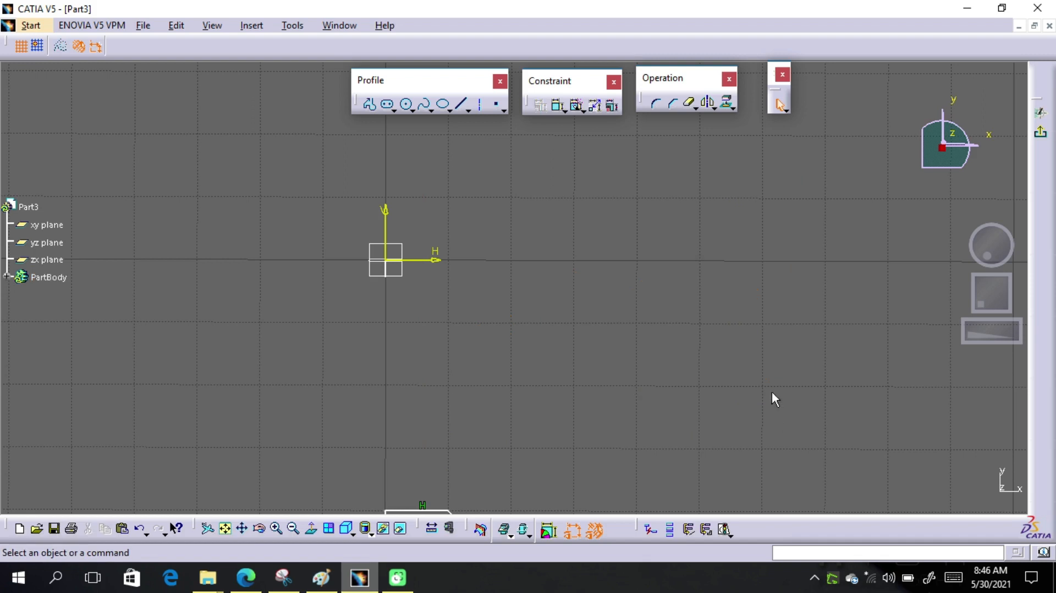
Step: Undo the two circle deletions and redo both of them
click(142, 529)
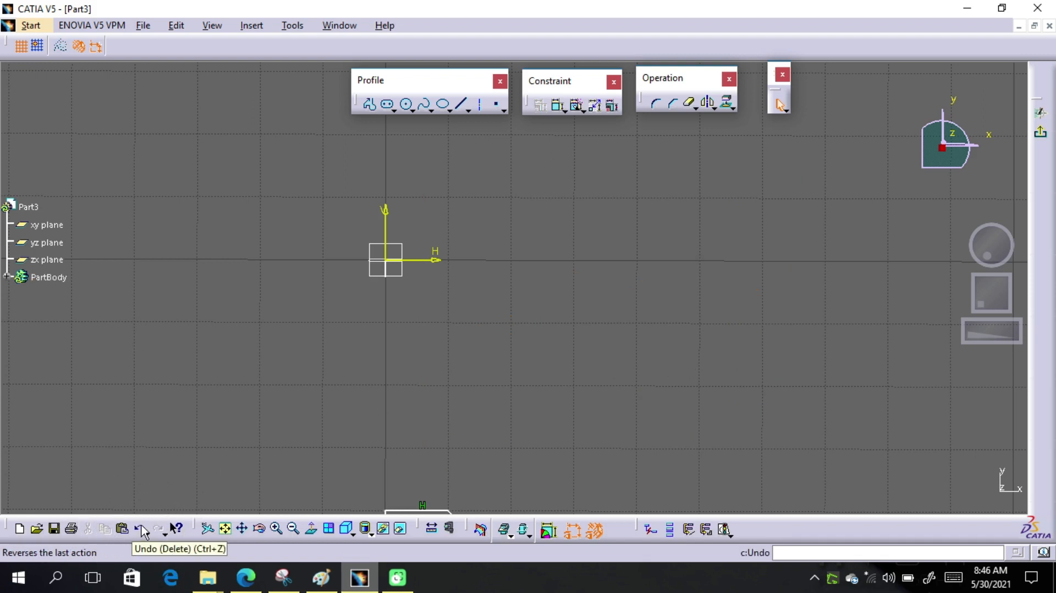
click(142, 529)
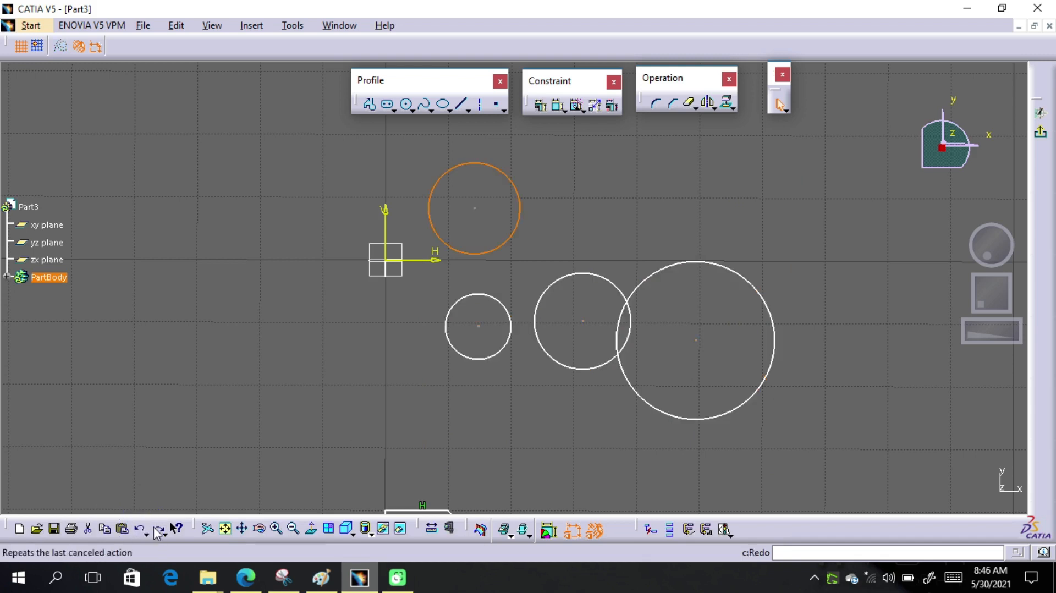
click(159, 529)
click(159, 529)
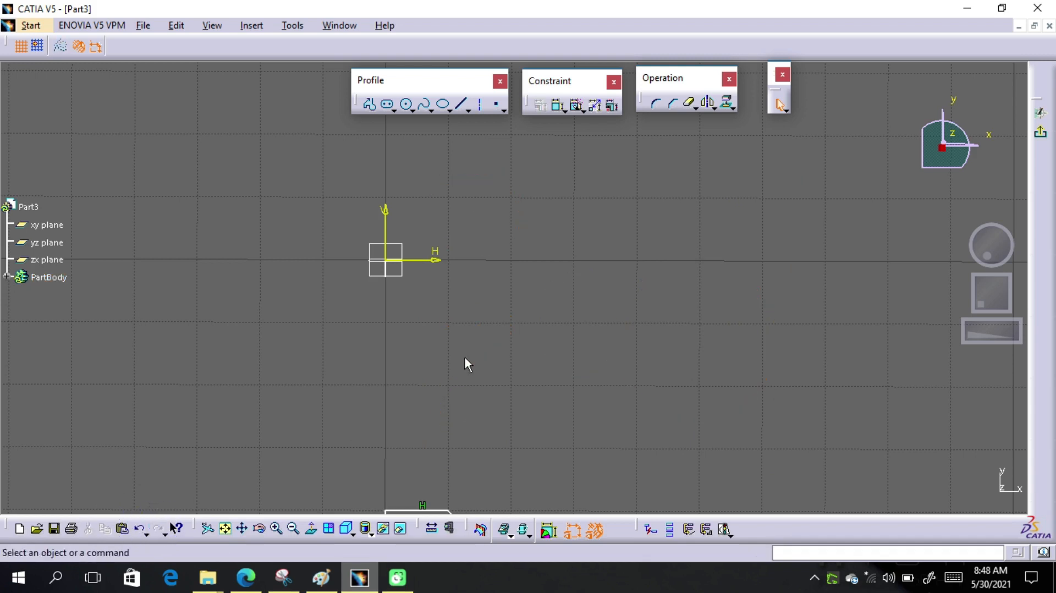
Step: Draw a vertical line about 30 mm long beside the angular P-shaped outline, with Symmetrical Extension turned off
mouse_move(464, 362)
middle_down()
mouse_move(465, 259)
mouse_move(439, 182)
mouse_move(417, 159)
middle_up()
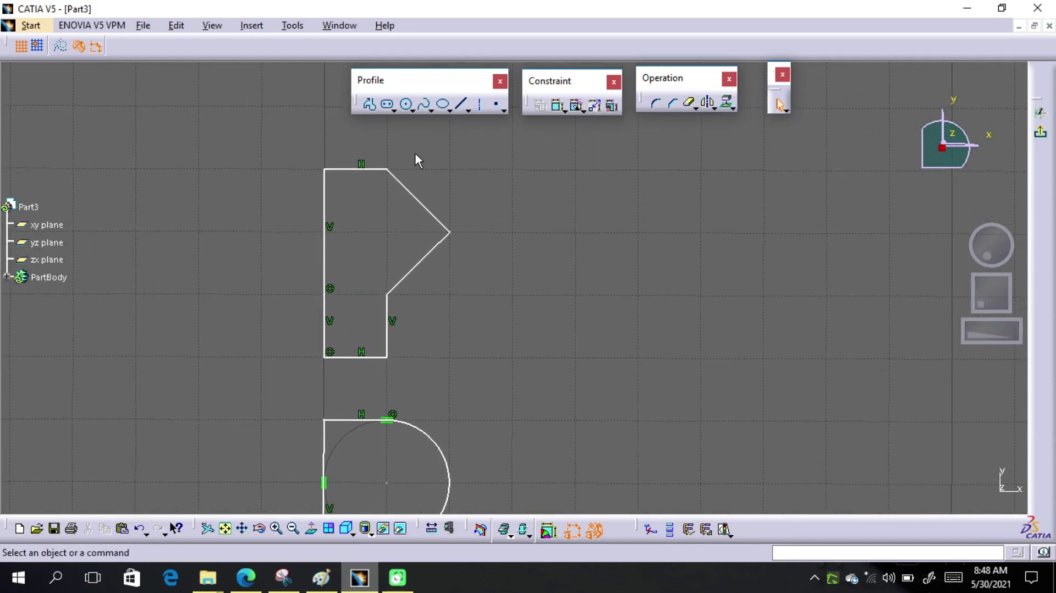
click(461, 103)
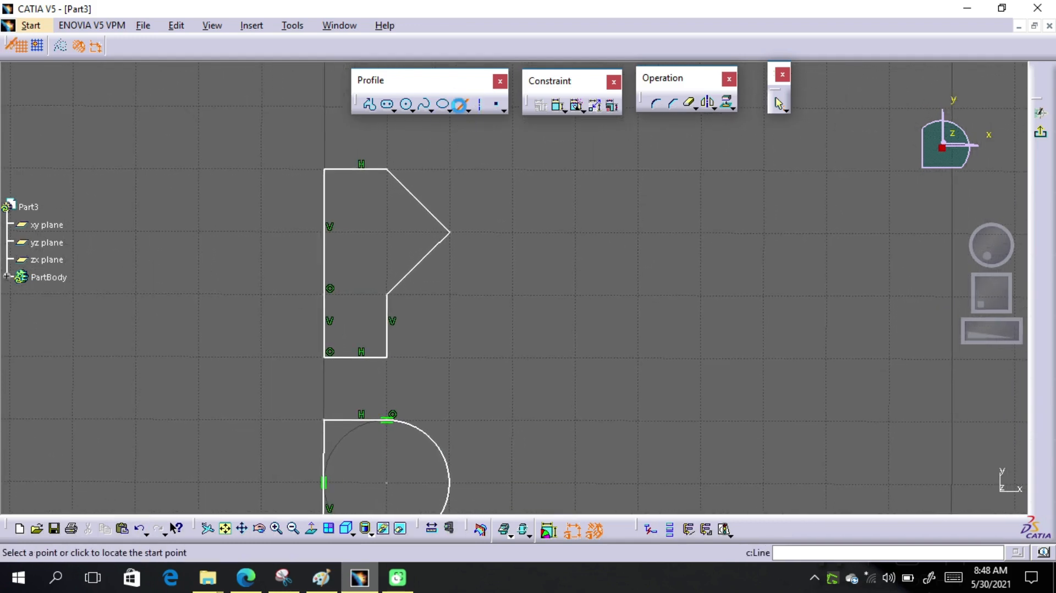
click(509, 357)
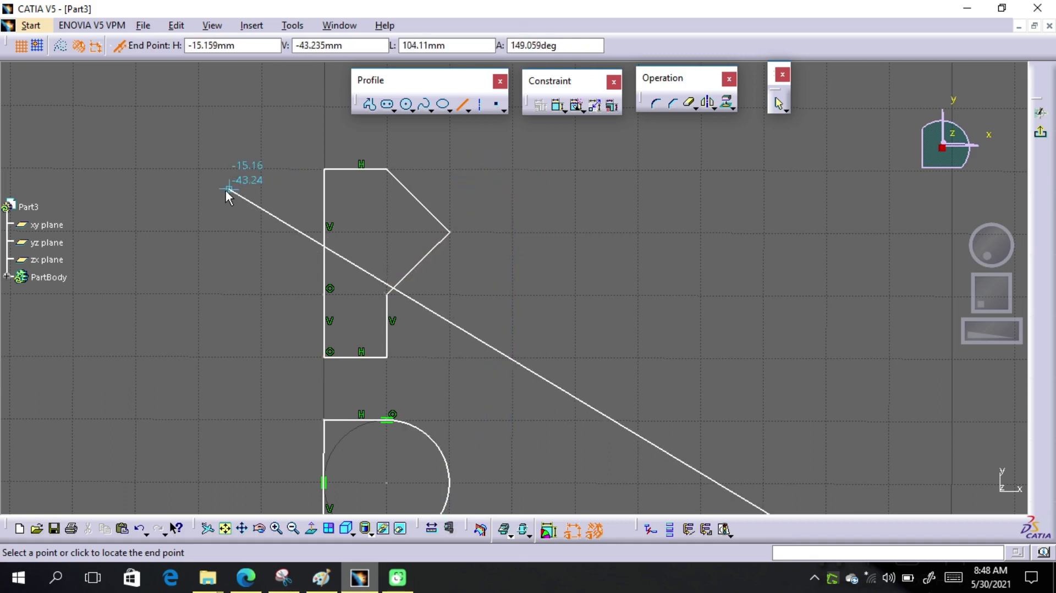
click(122, 48)
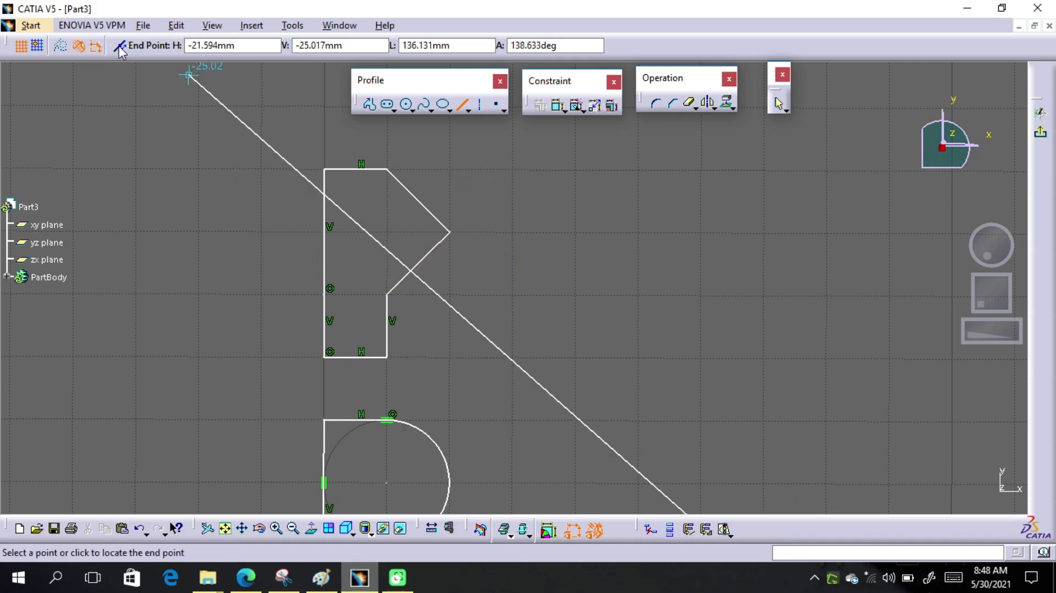
click(509, 167)
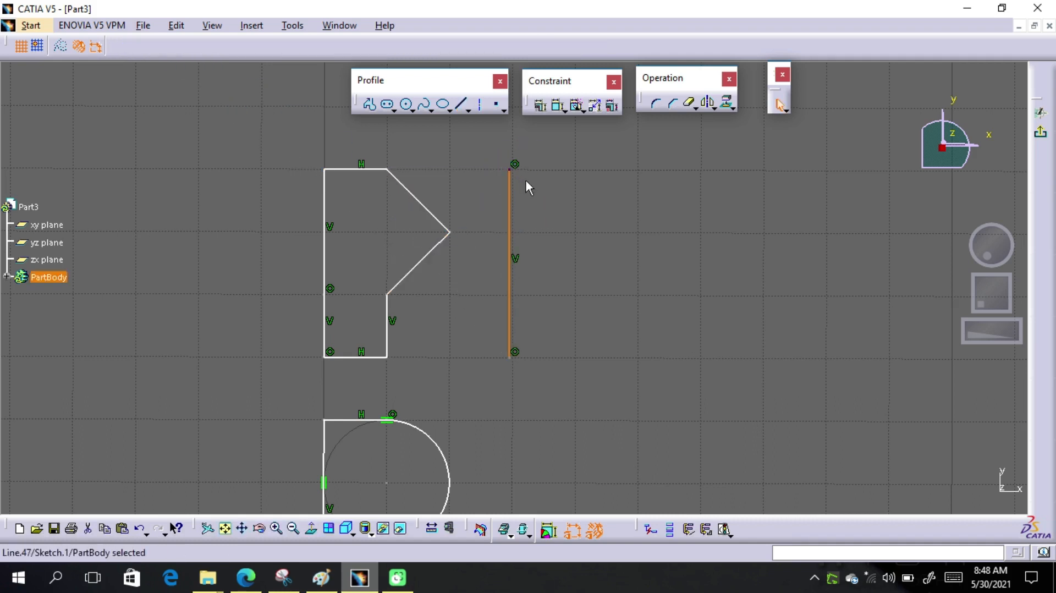
Step: With Snap to Point enabled, draw a horizontal line from the vertical line's upper end to H 40 mm, V -40 mm
click(463, 105)
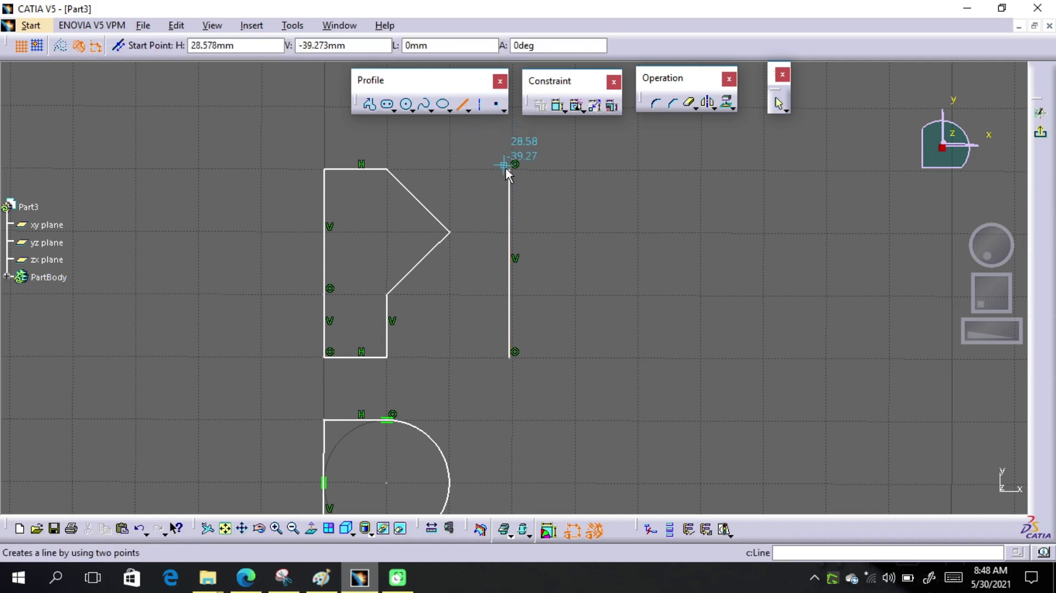
click(565, 167)
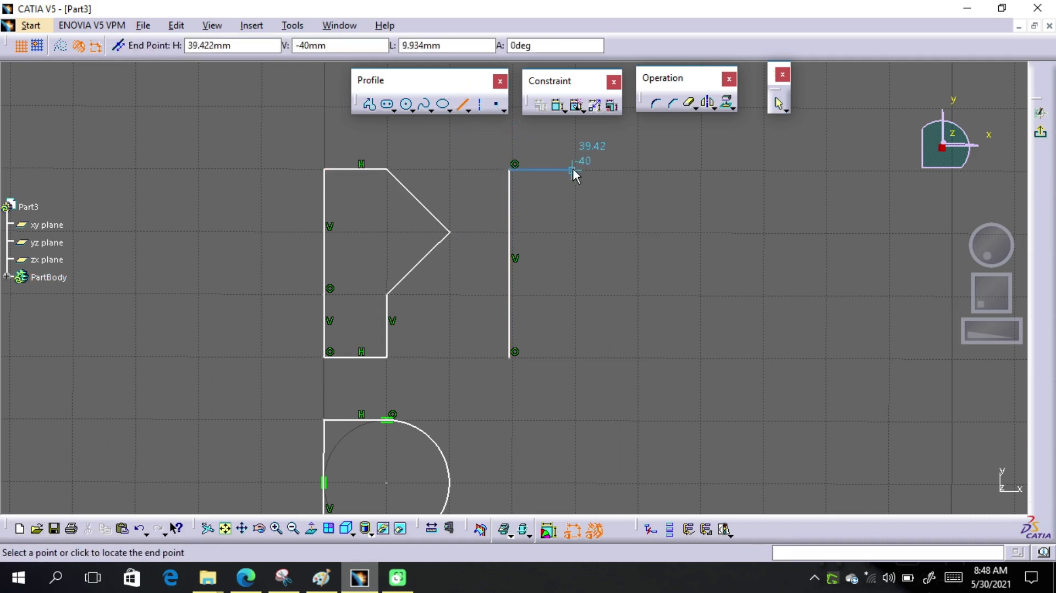
click(46, 47)
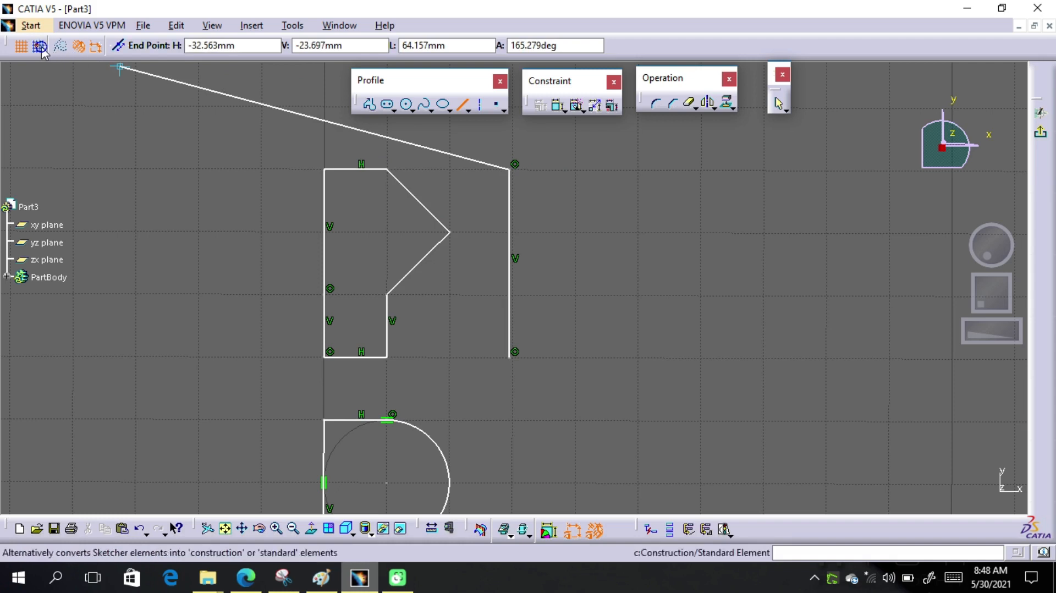
click(578, 175)
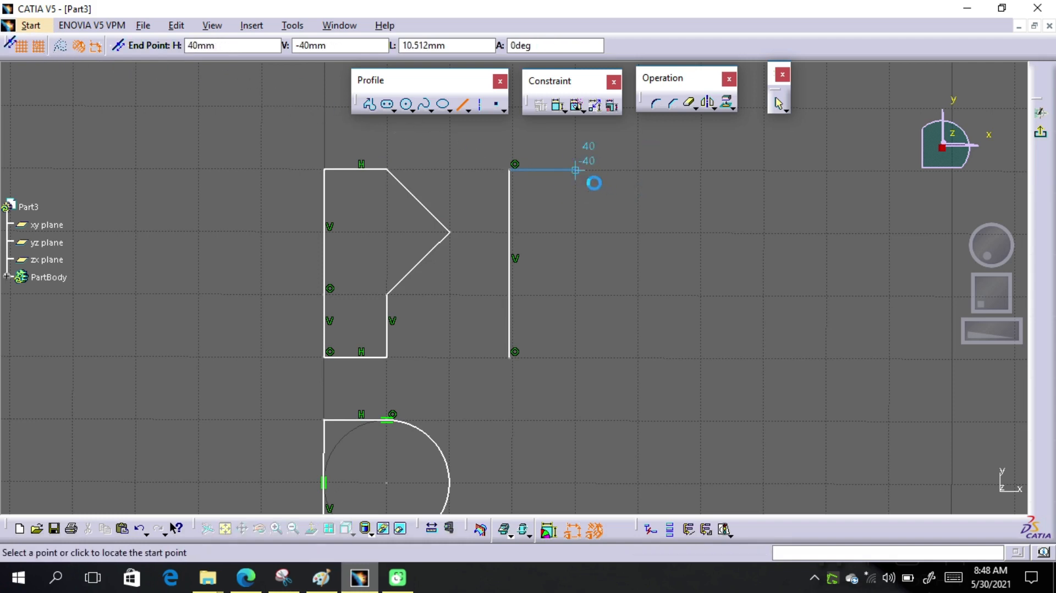
Step: Close the angular P-shaped outline with two diagonal lines, a 10 mm vertical line and a horizontal base line back to the first vertical line
click(586, 186)
click(637, 231)
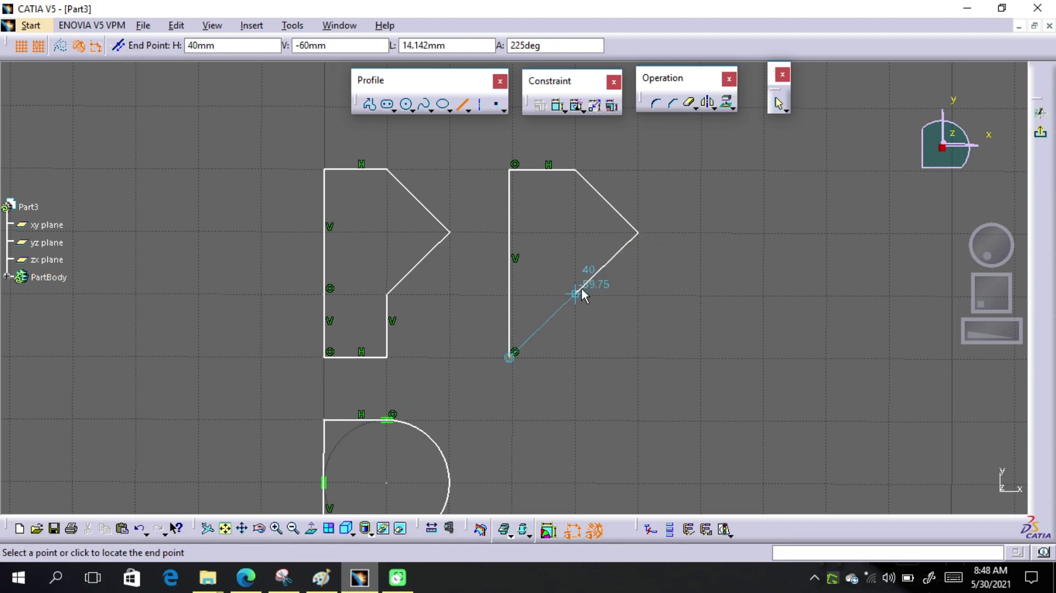
click(572, 299)
click(572, 298)
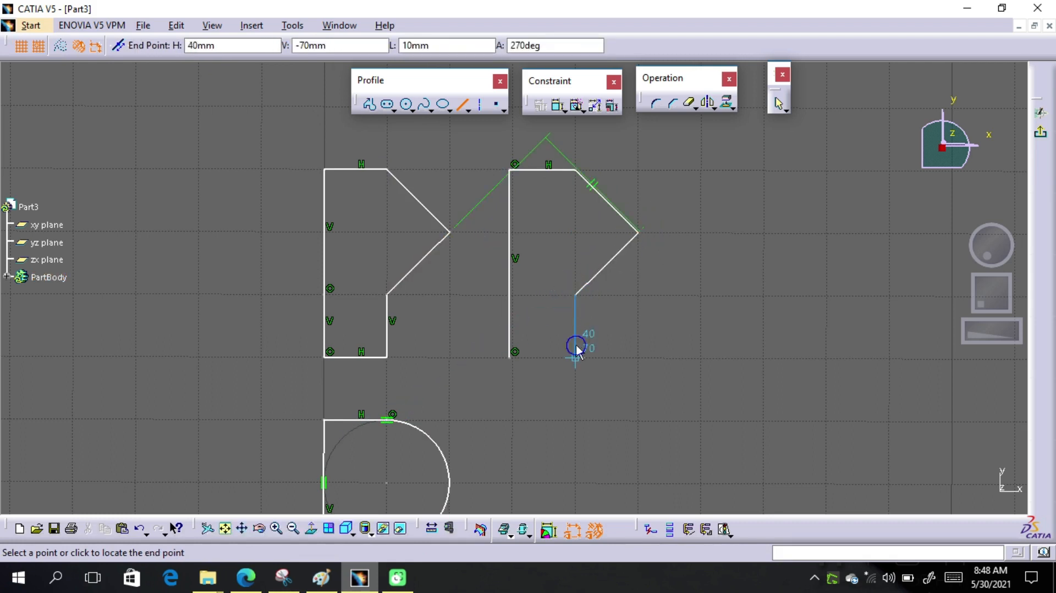
click(577, 359)
click(577, 358)
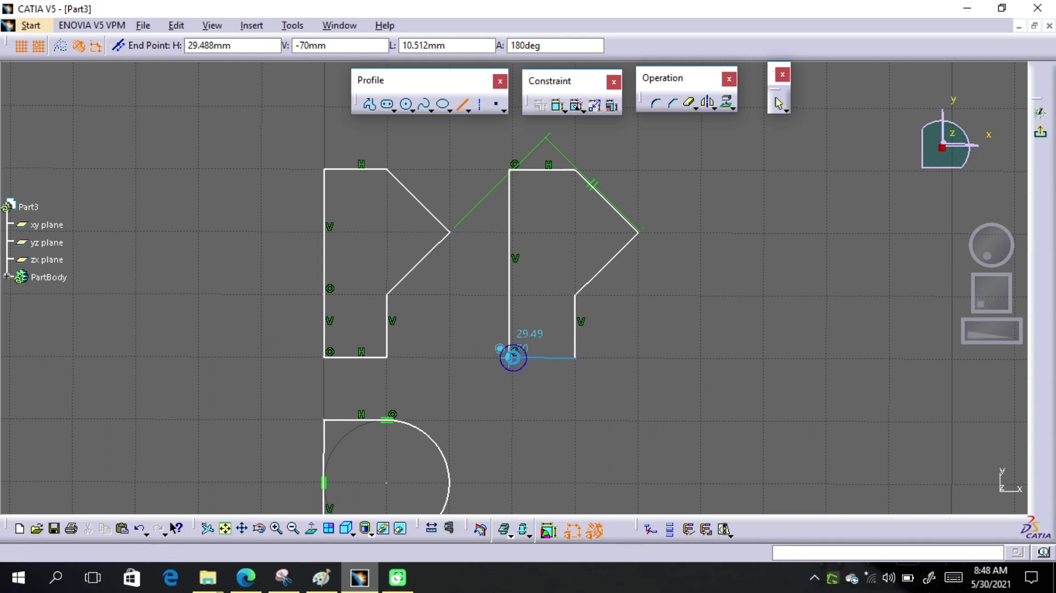
click(510, 357)
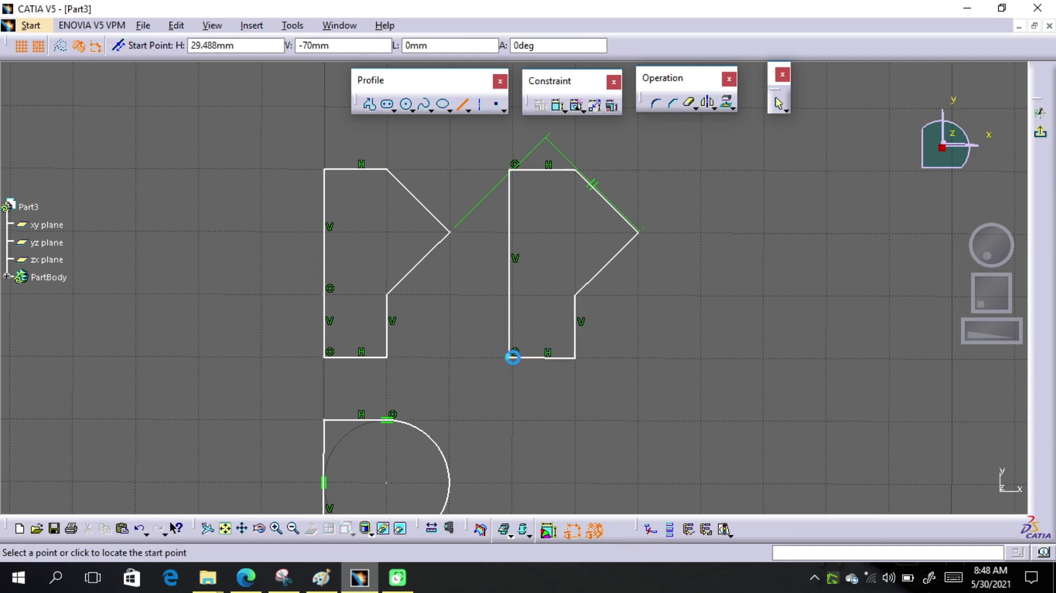
click(462, 104)
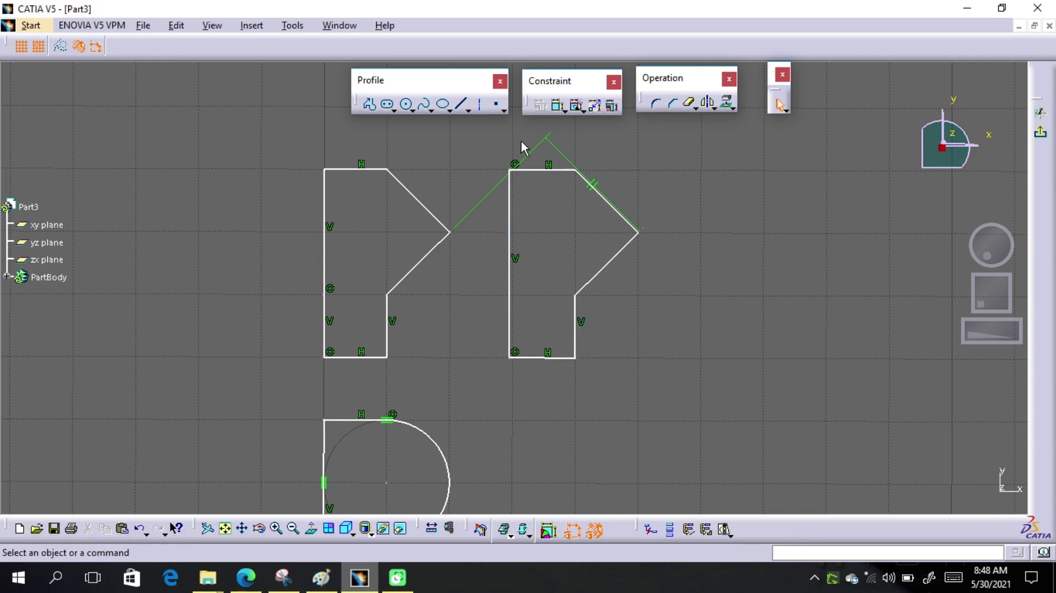
Step: Use the Profile tool to draw a third closed angular P-shaped outline, starting and ending at H 60 mm, V -70 mm
middle_drag(539, 219, 417, 229)
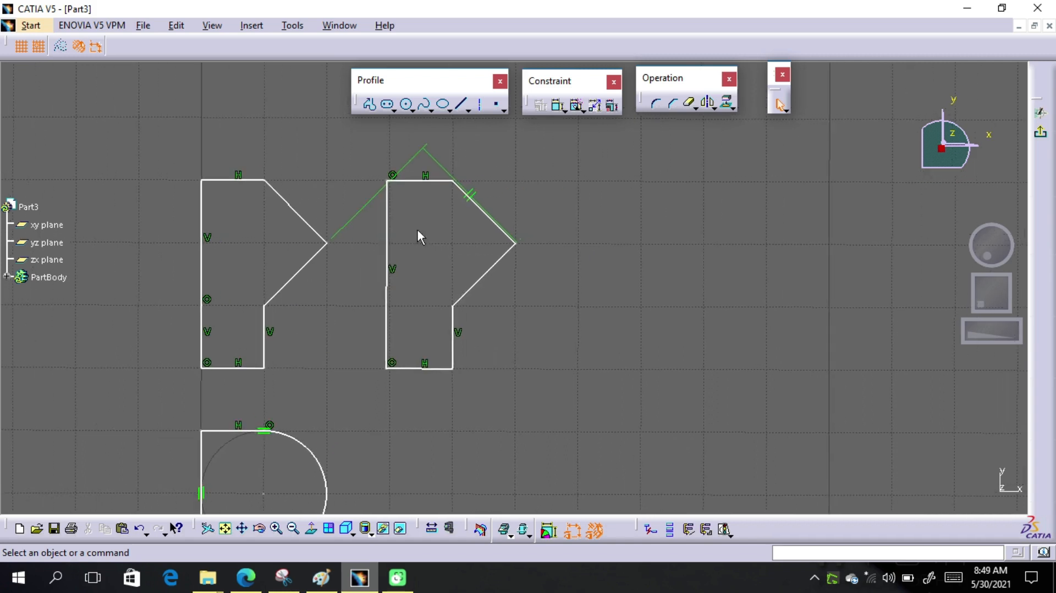
click(368, 105)
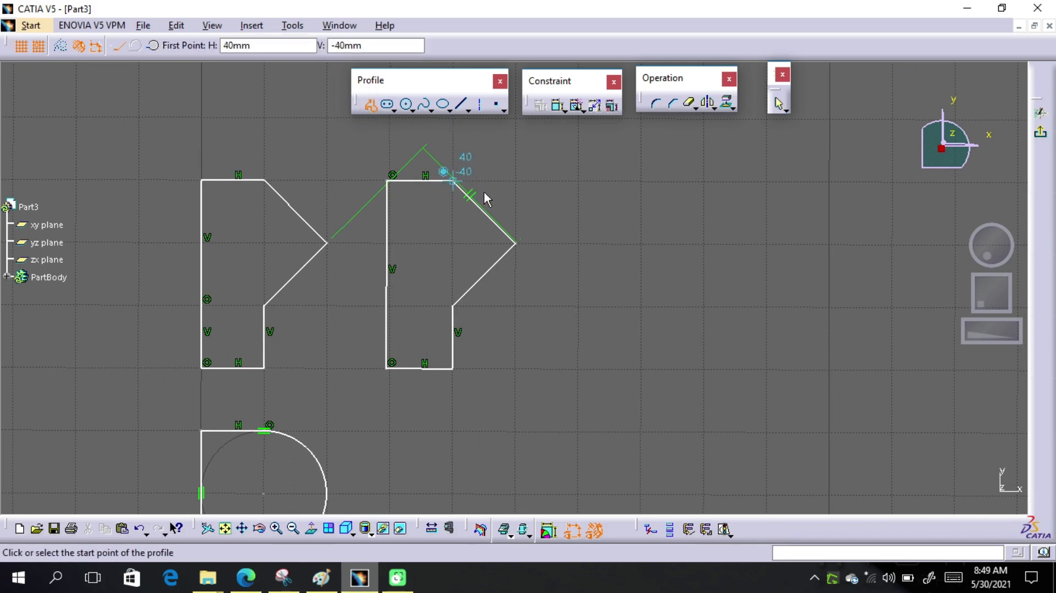
click(582, 363)
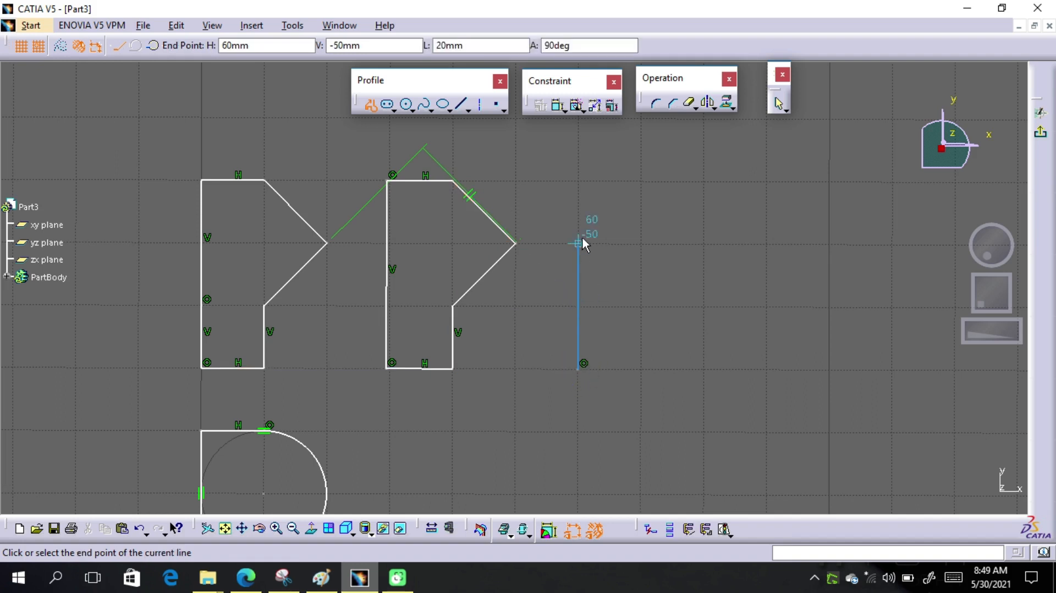
click(579, 187)
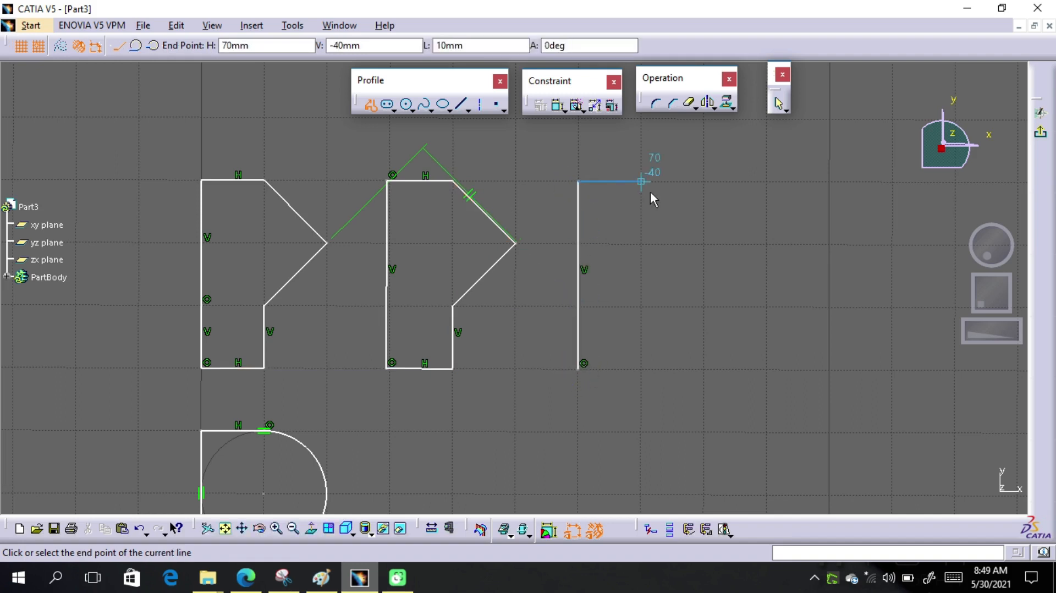
click(668, 219)
click(701, 242)
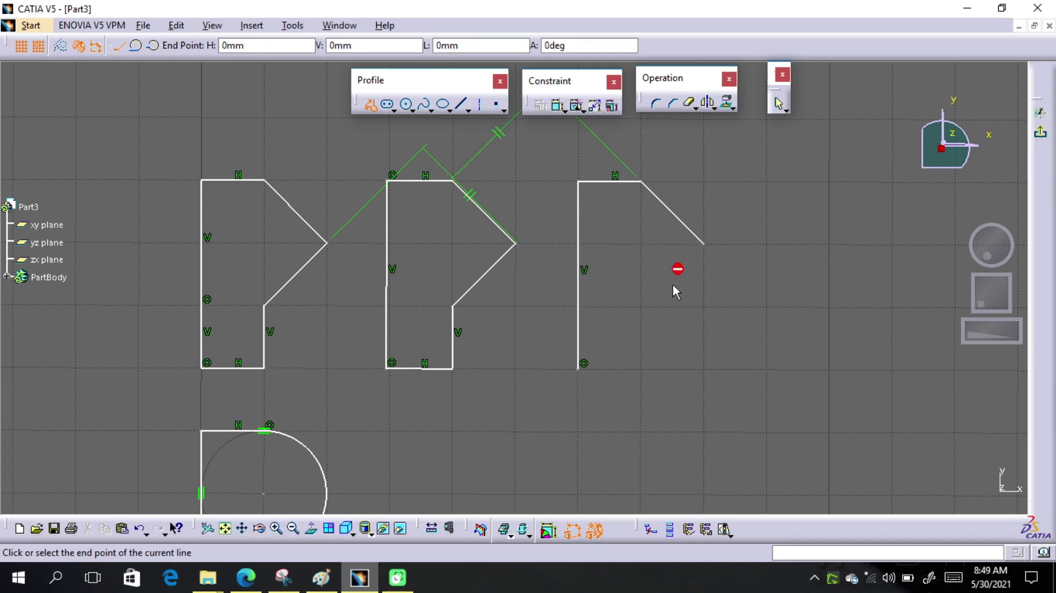
click(649, 304)
click(642, 366)
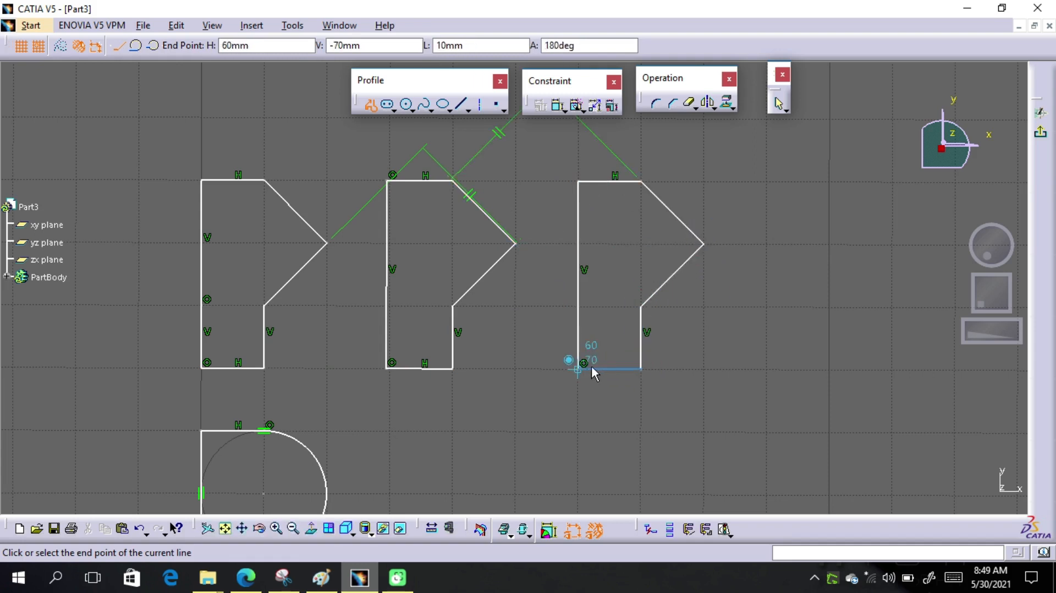
click(578, 368)
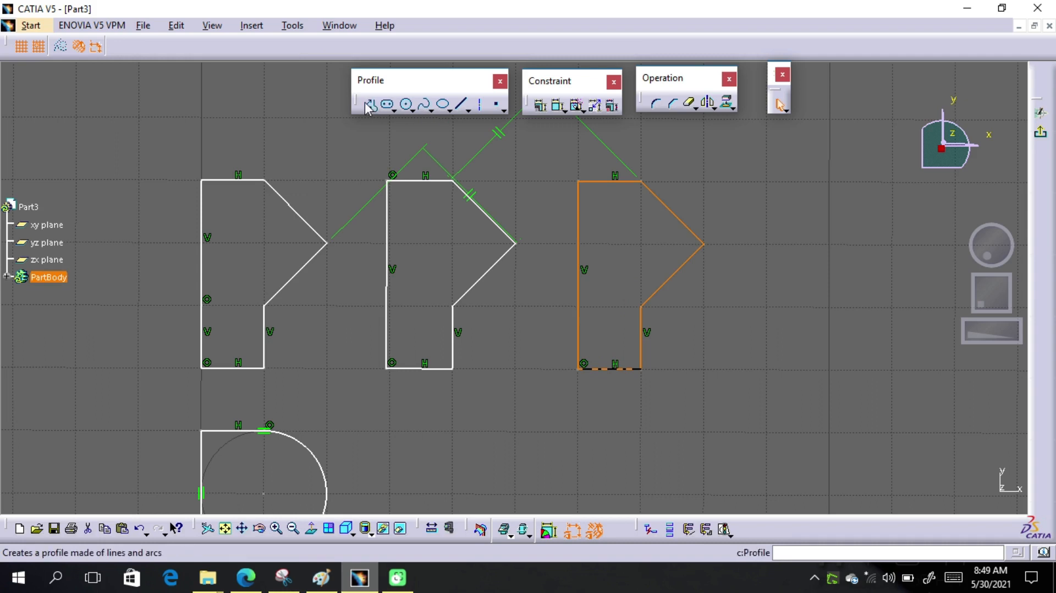
Step: Use the Profile tool to draw a 40 mm vertical line beside the rounded P outline, then a 10 mm horizontal line to H 40 mm, V -80 mm
mouse_move(462, 269)
middle_down()
mouse_move(481, 279)
mouse_move(518, 213)
mouse_move(508, 251)
mouse_move(530, 195)
middle_up()
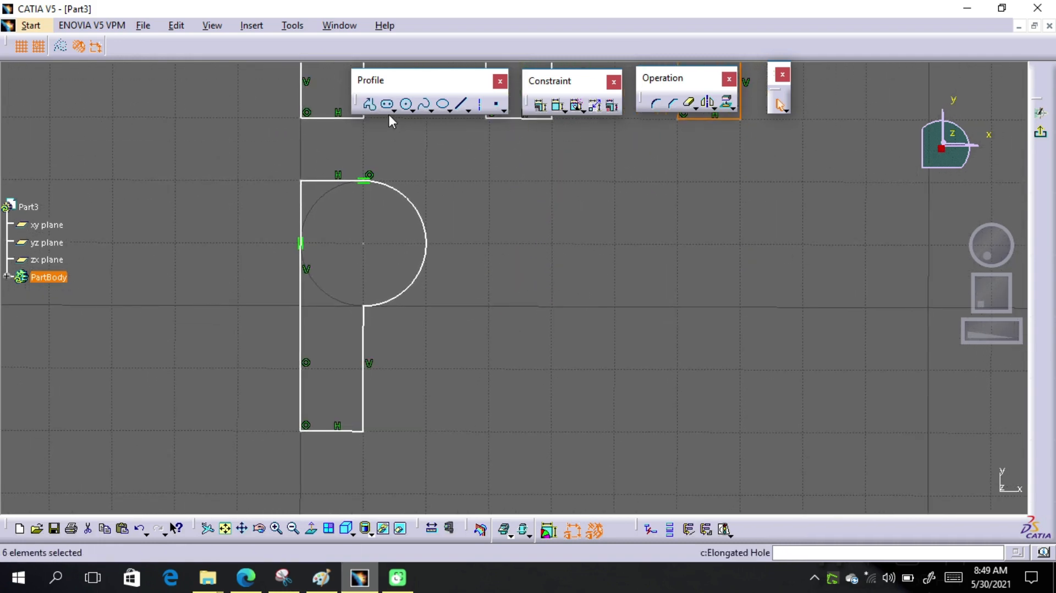
click(369, 105)
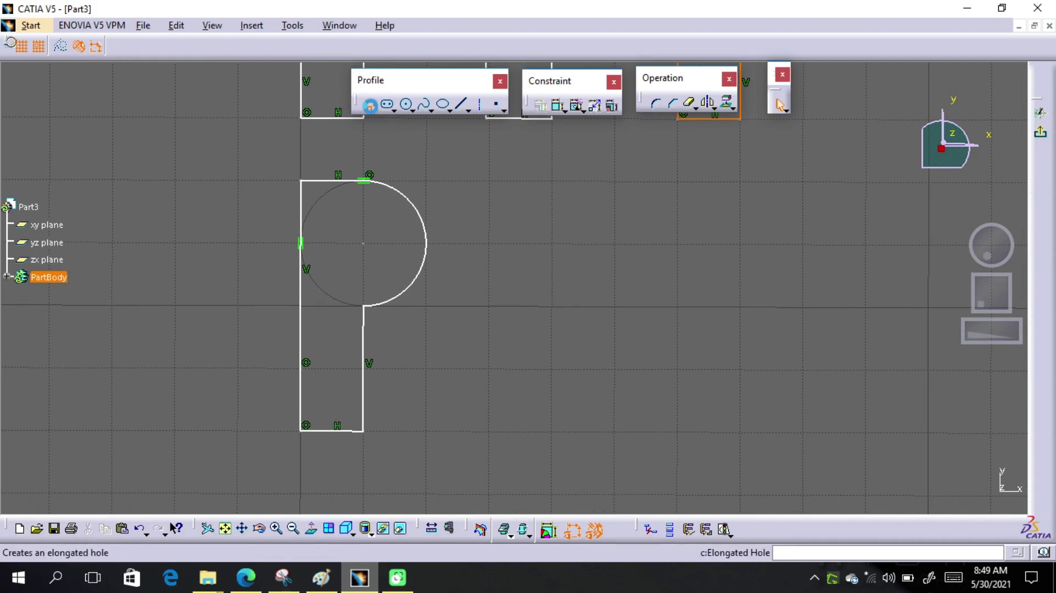
click(497, 431)
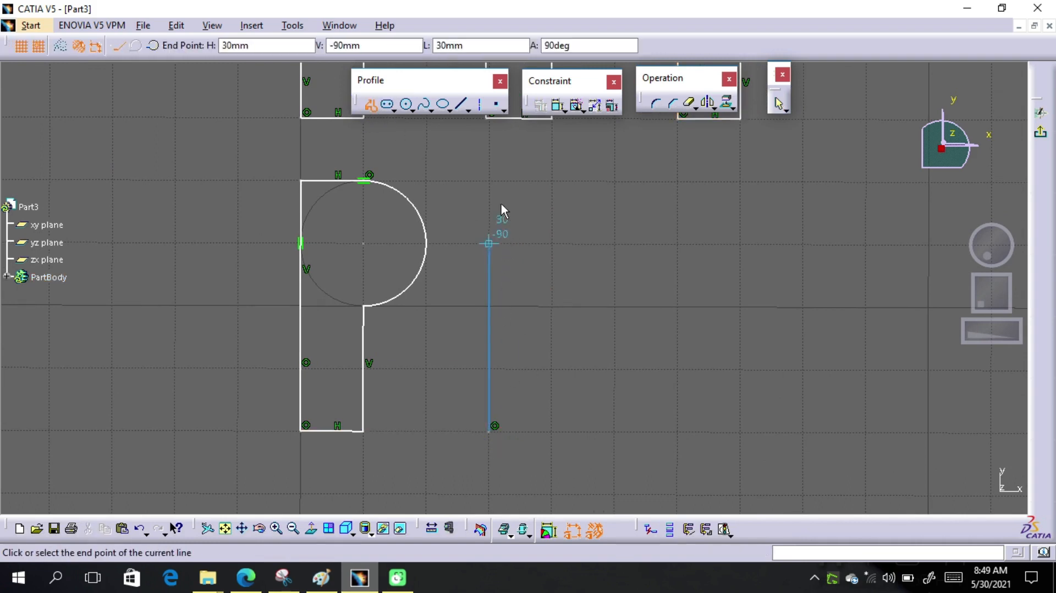
click(496, 186)
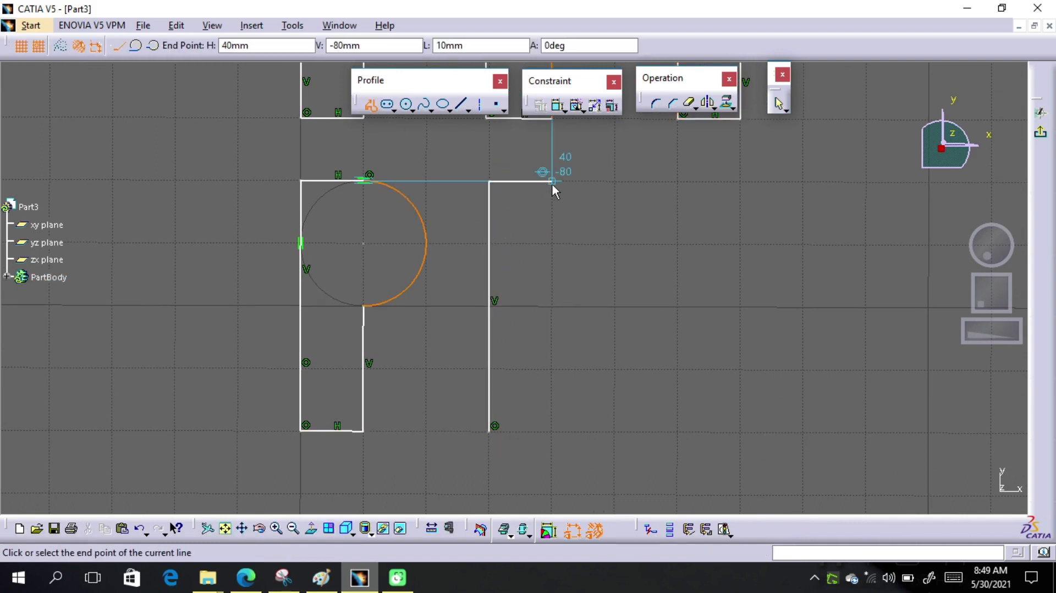
click(552, 184)
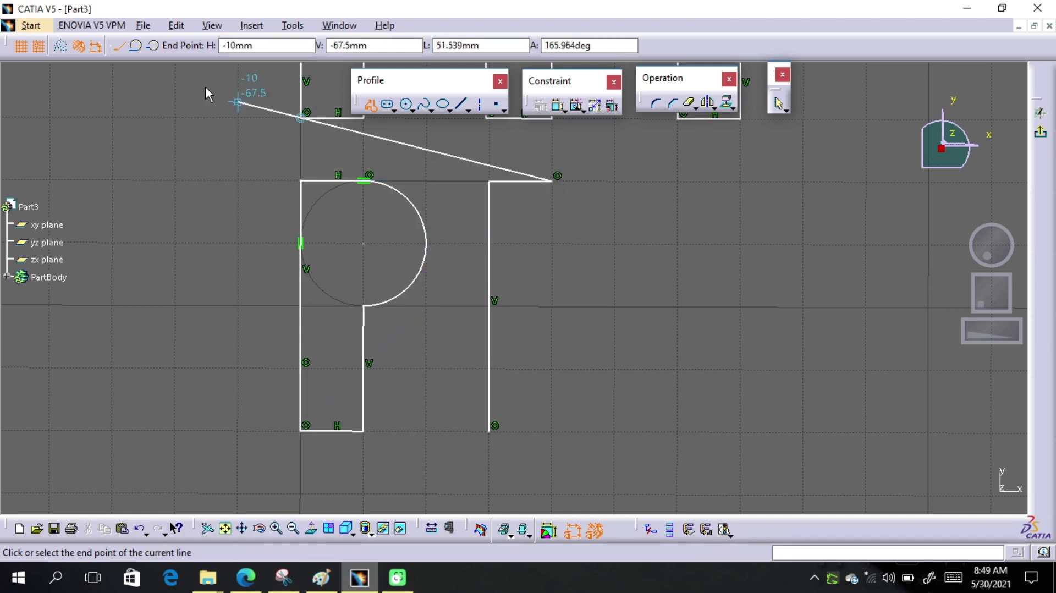
Step: Continue the profile with a 10 mm radius tangent arc to H 40 mm, V -100 mm, and close the rounded P with straight lines
click(138, 49)
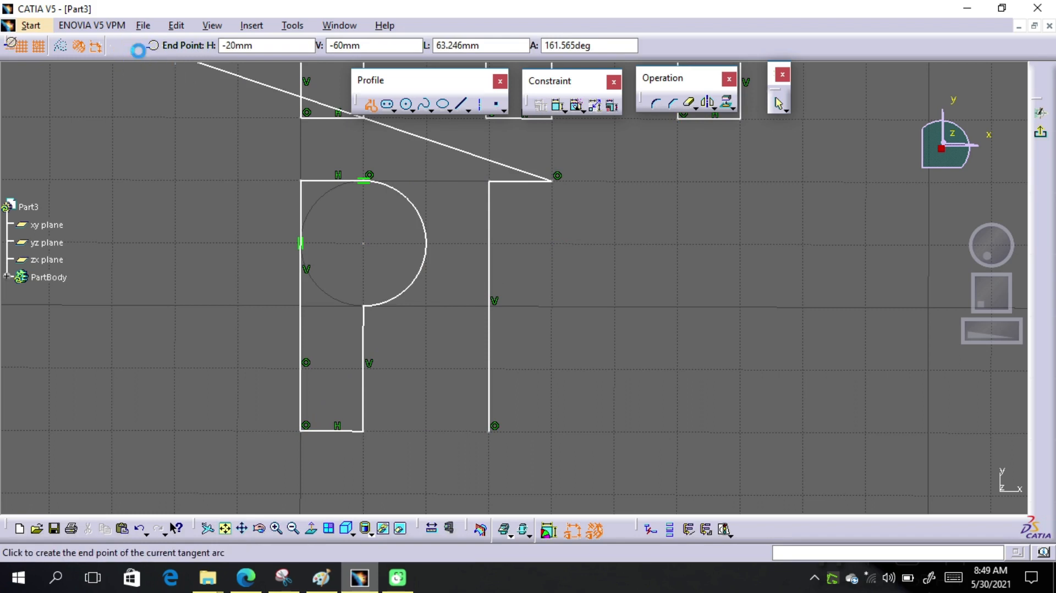
click(569, 303)
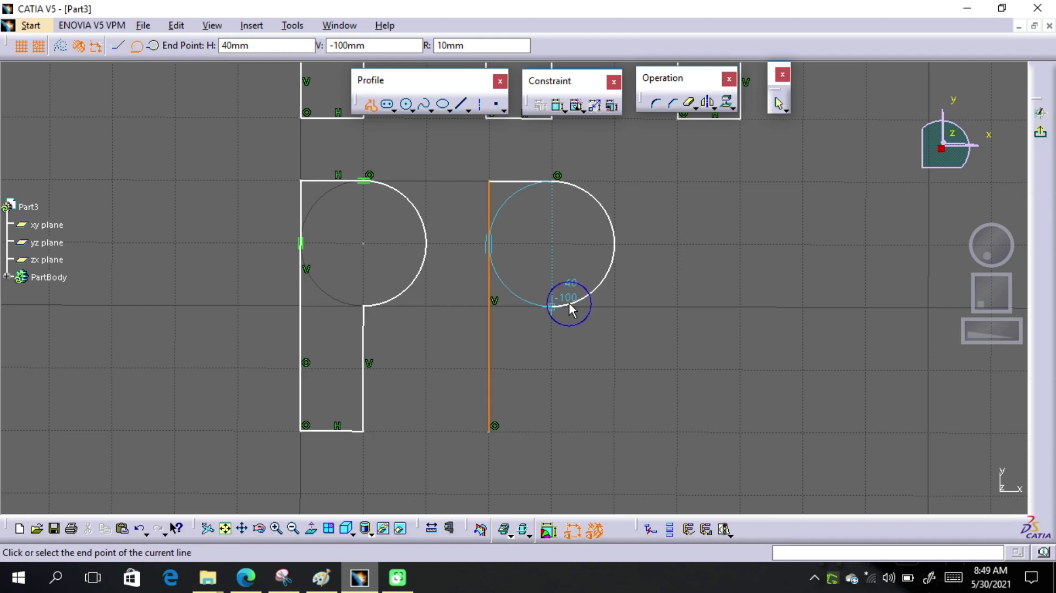
click(555, 419)
click(489, 426)
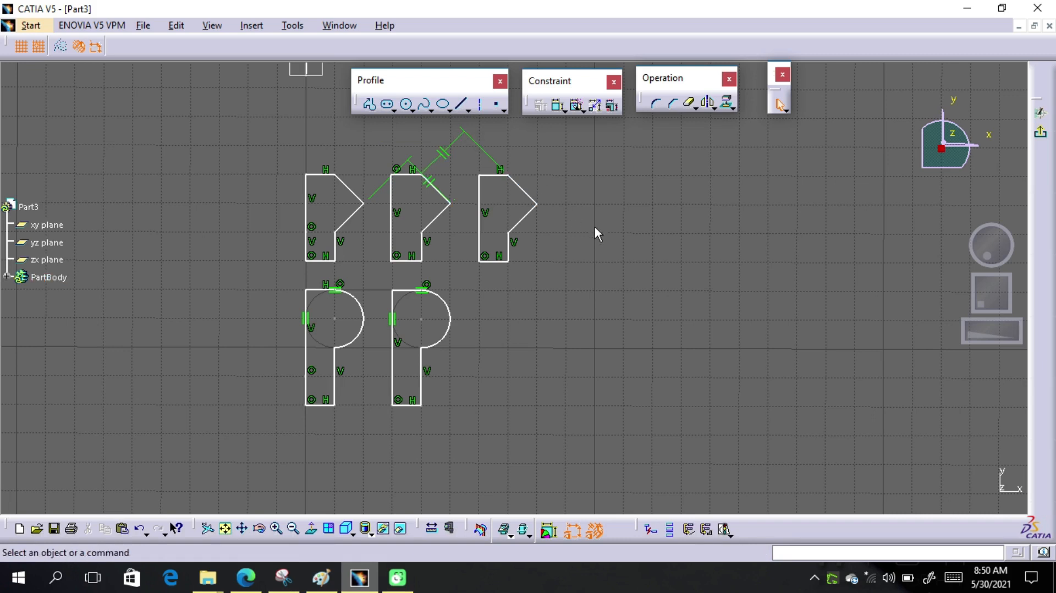
Step: Detach the line tool variants as a separate floating Line toolbar
middle_drag(595, 226, 467, 222)
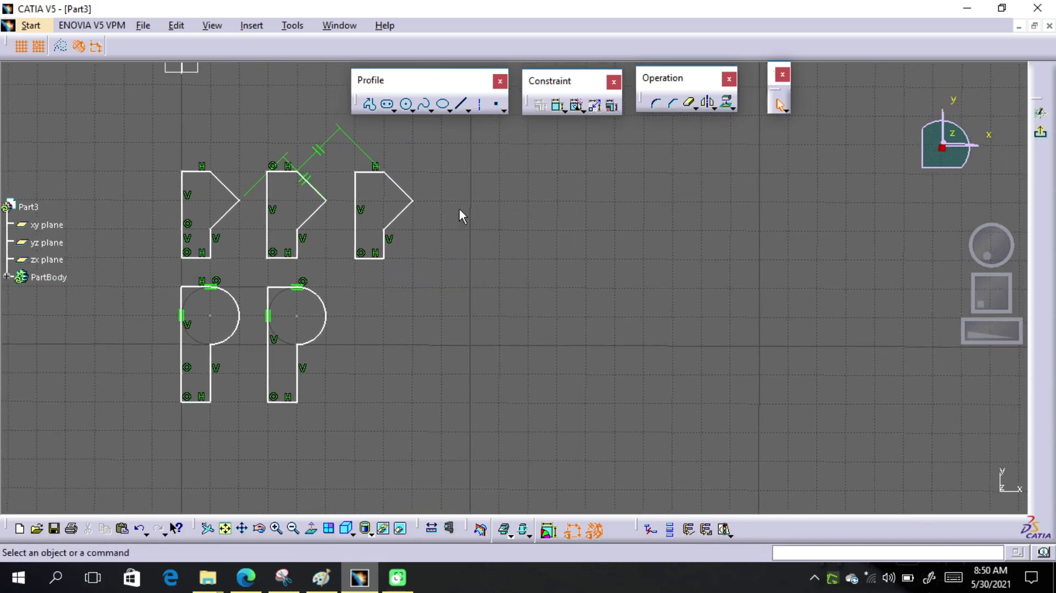
click(468, 111)
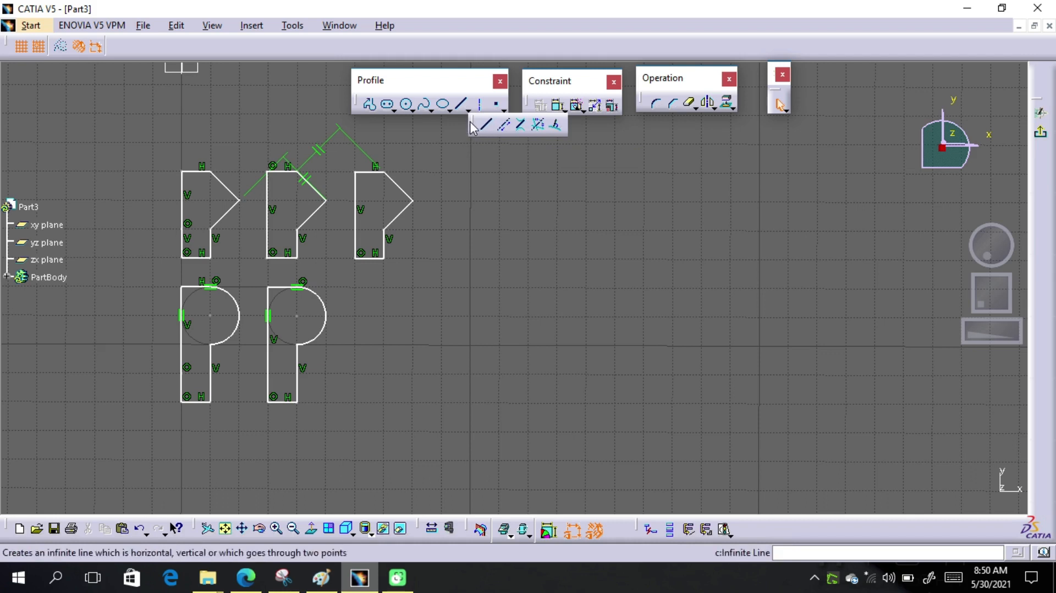
drag(471, 122, 489, 172)
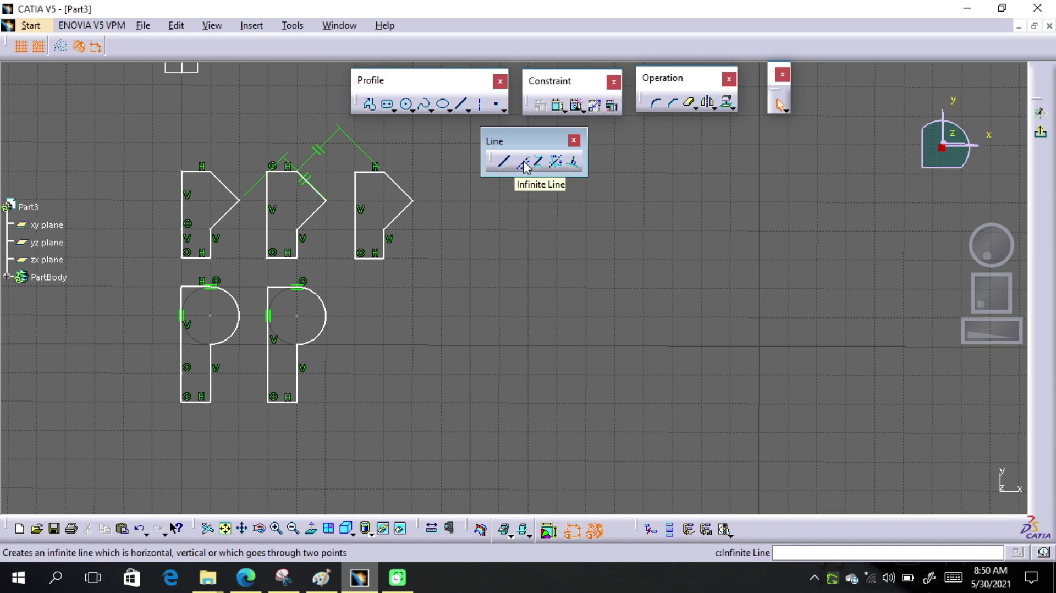
Step: Draw a horizontal infinite line at V -20 mm and a vertical infinite line at H 150 mm
click(524, 163)
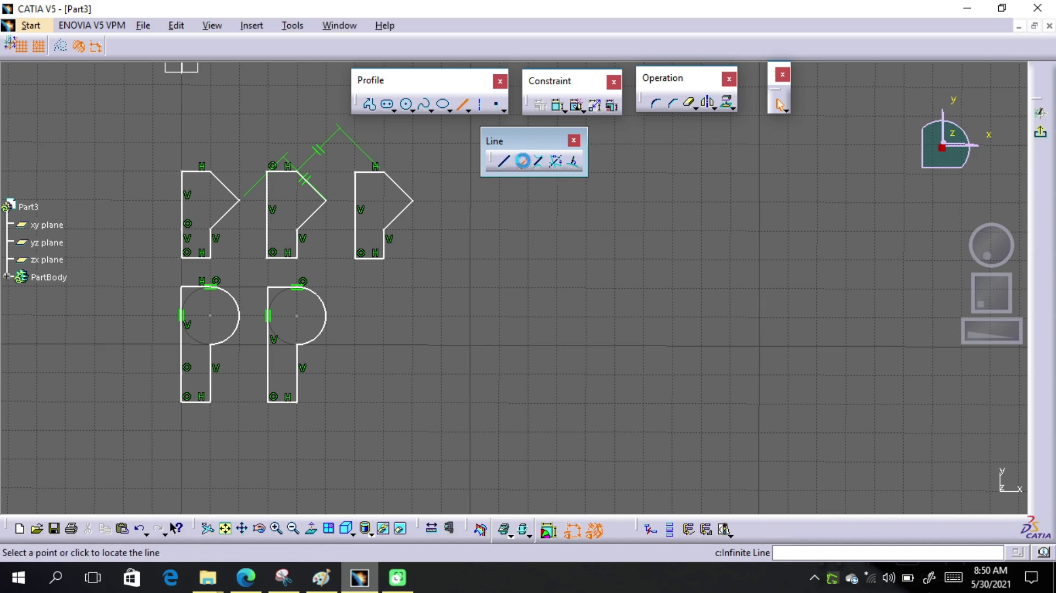
mouse_move(581, 253)
middle_down()
mouse_move(514, 275)
mouse_move(471, 346)
middle_up()
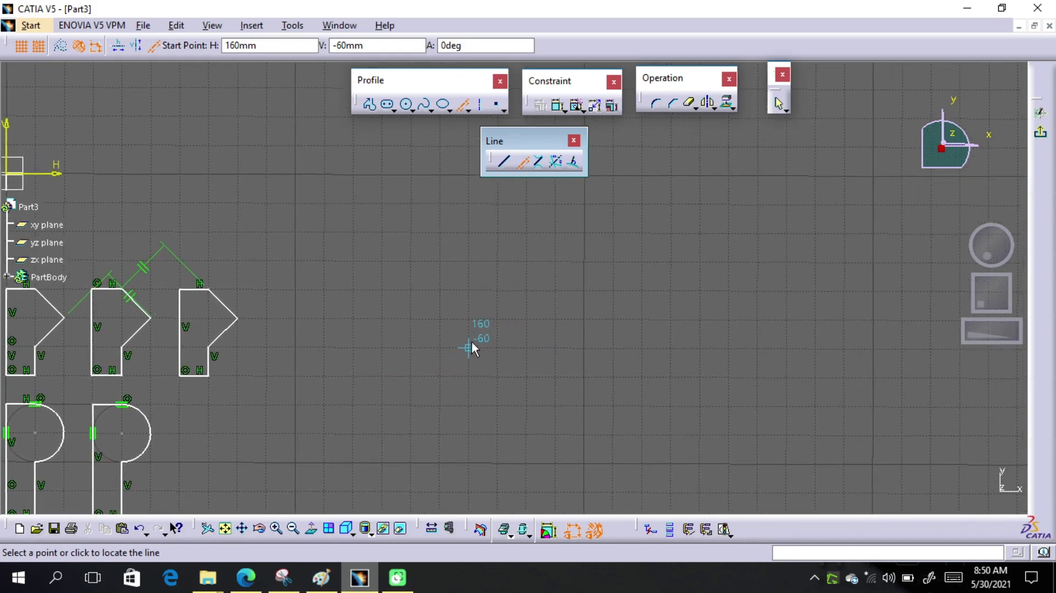
click(121, 49)
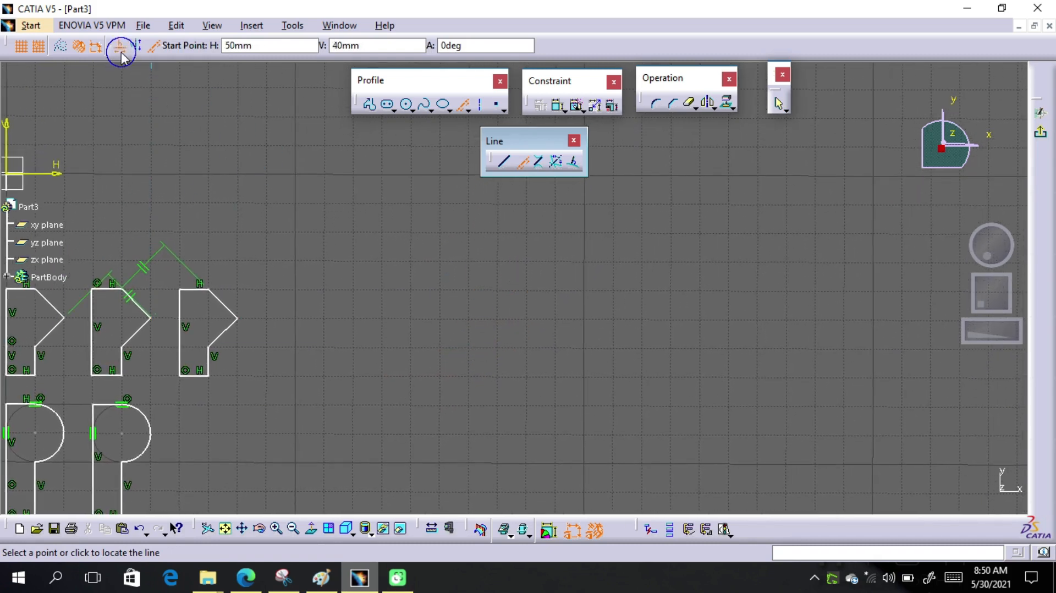
click(466, 232)
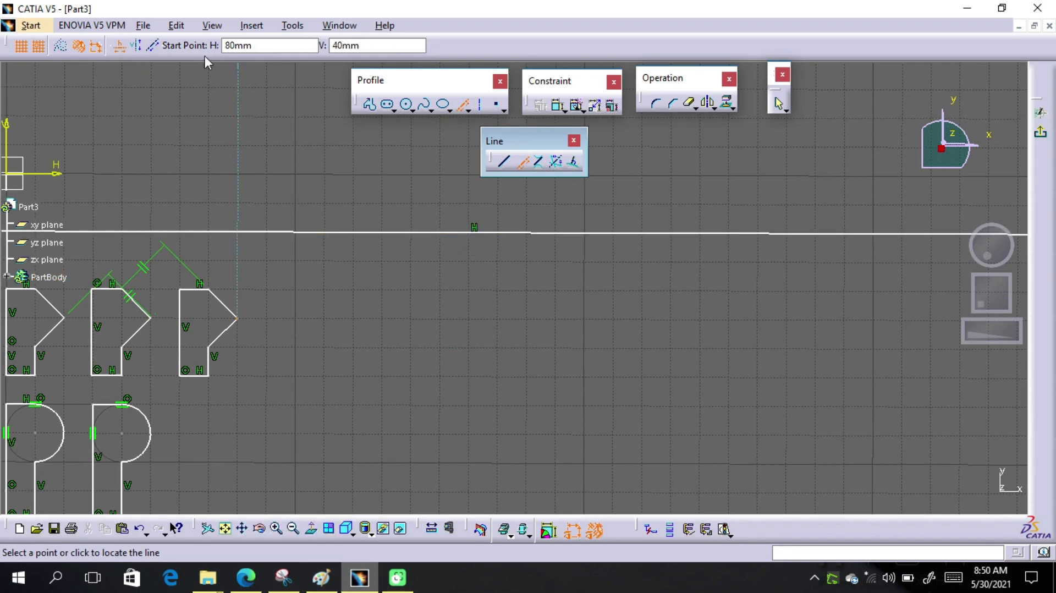
click(136, 45)
click(438, 200)
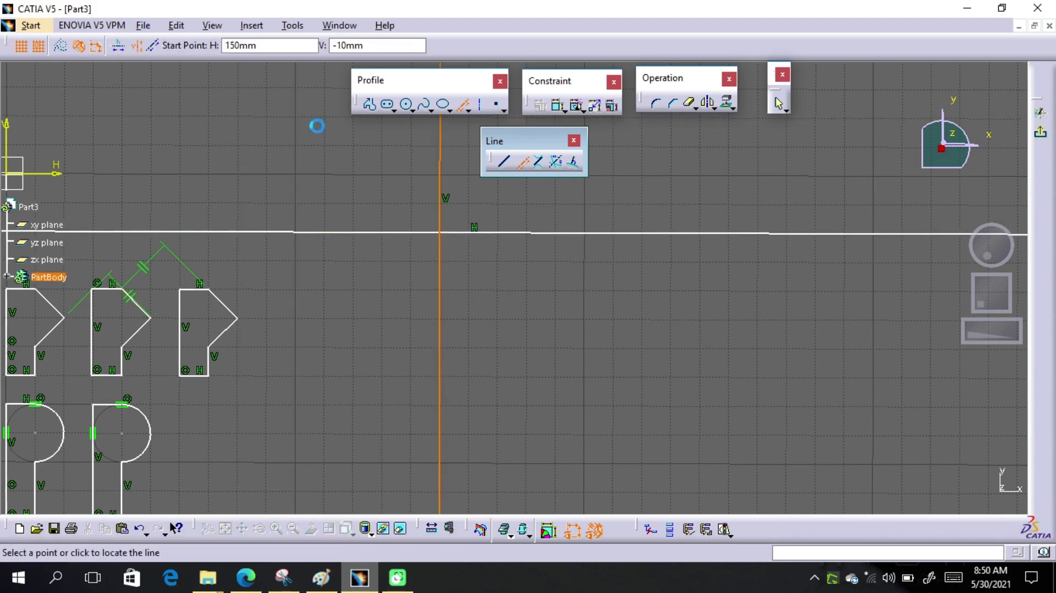
Step: Draw an inclined infinite line at a 45-degree angle across the other two infinite lines
click(155, 44)
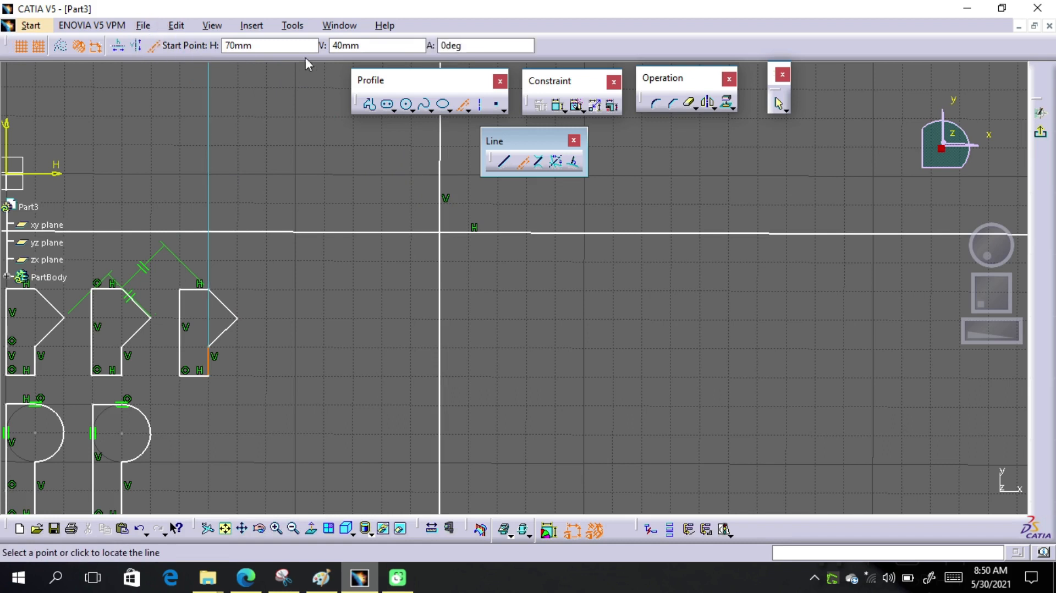
drag(478, 49, 439, 40)
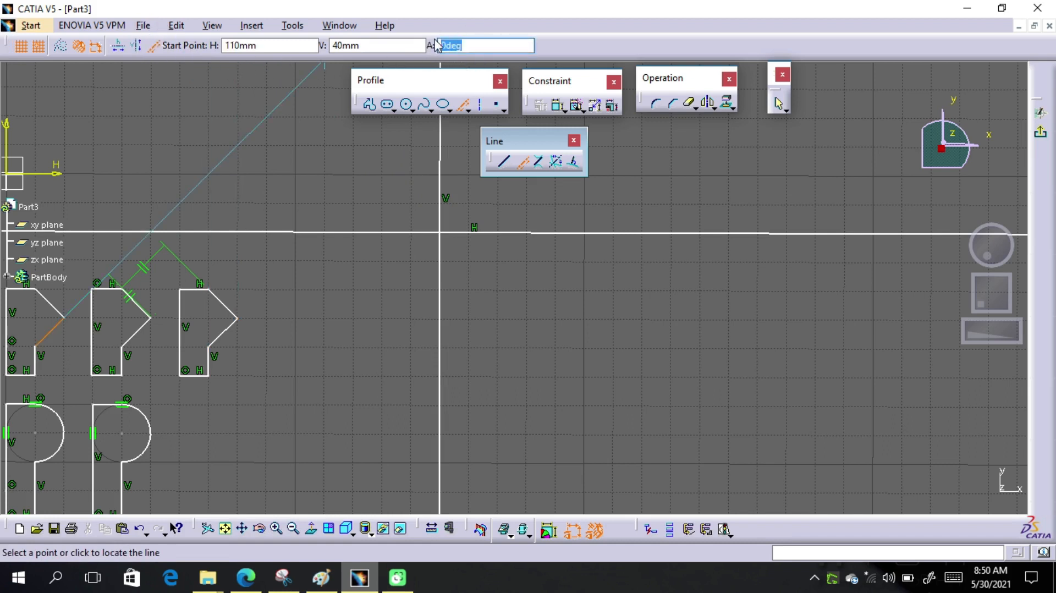
text(45)
key(Return)
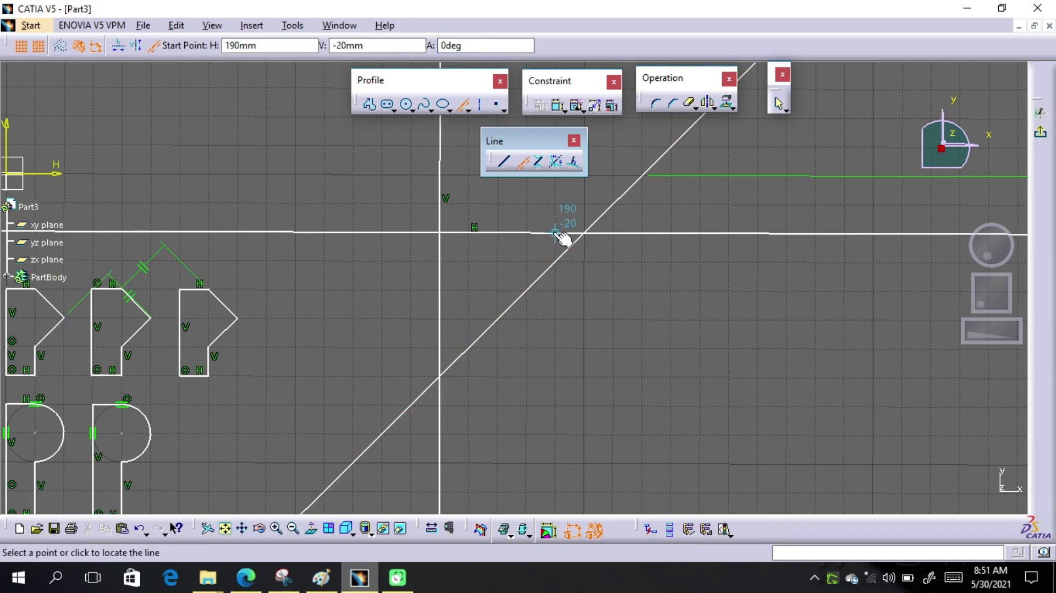
click(526, 166)
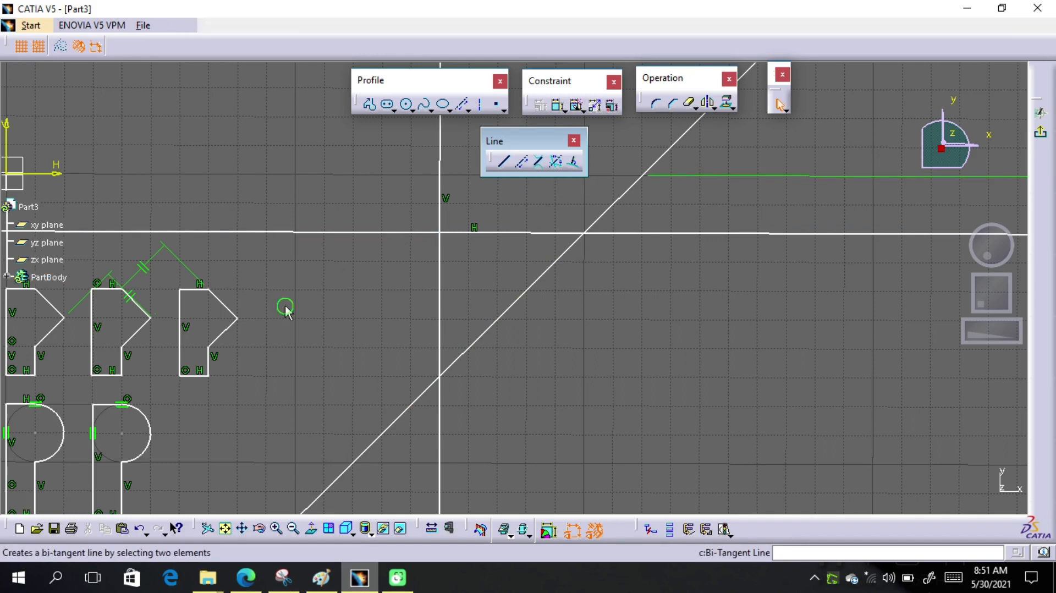
Step: Draw a large circle touching the second rounded P and two small circles below it with radii of about 7 mm and 10 mm
mouse_move(282, 306)
middle_down()
mouse_move(377, 217)
mouse_move(397, 165)
middle_up()
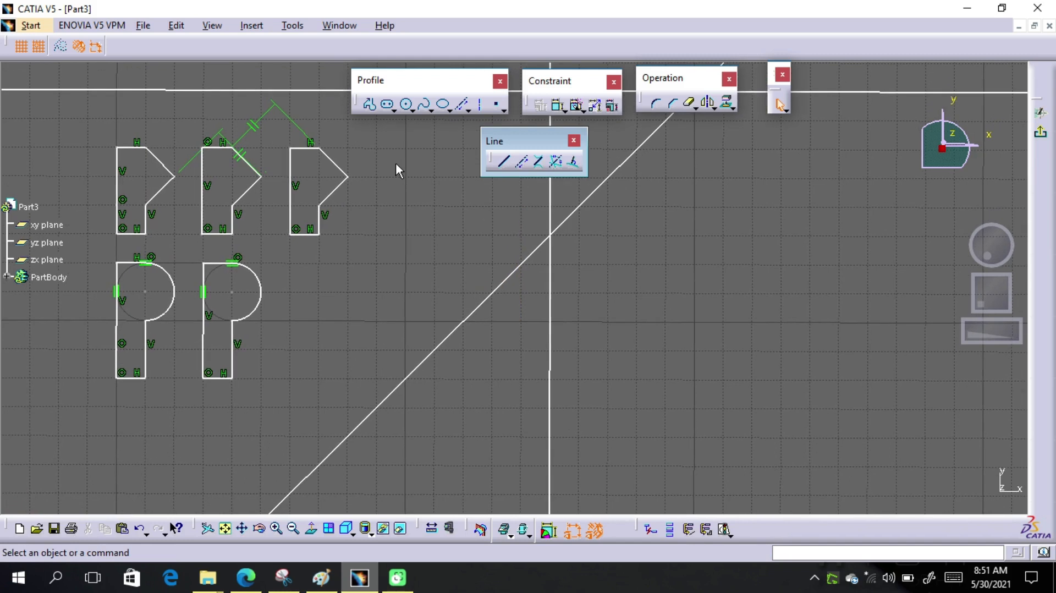
click(406, 104)
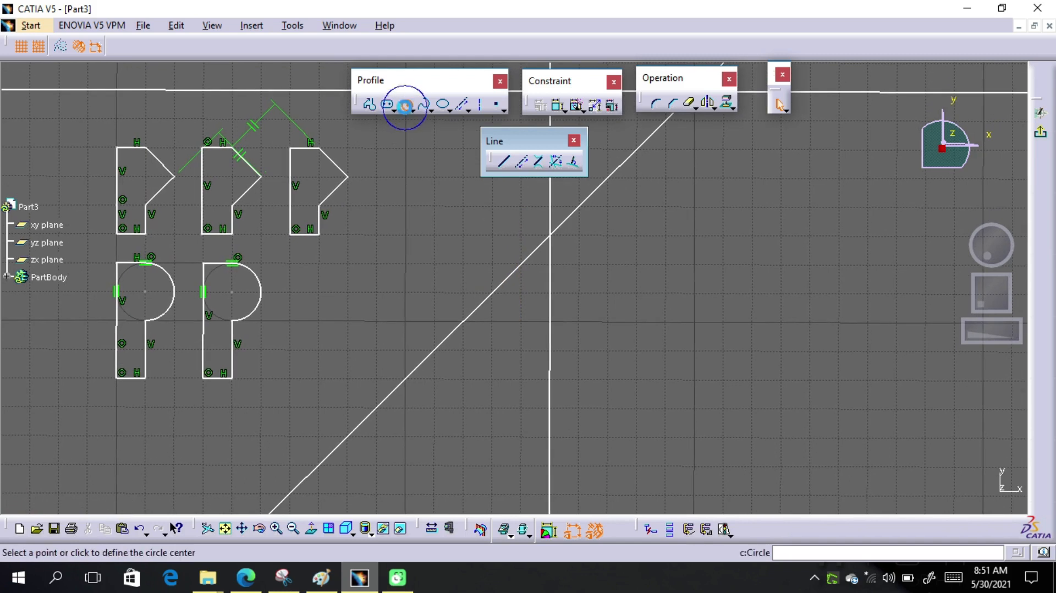
click(290, 350)
click(342, 339)
click(492, 436)
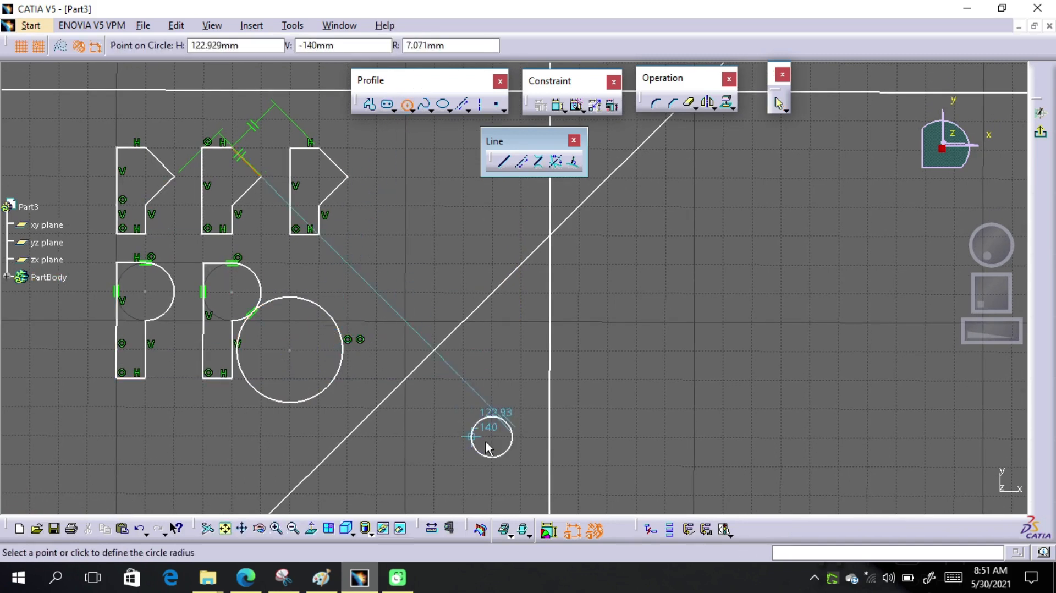
click(490, 458)
click(376, 493)
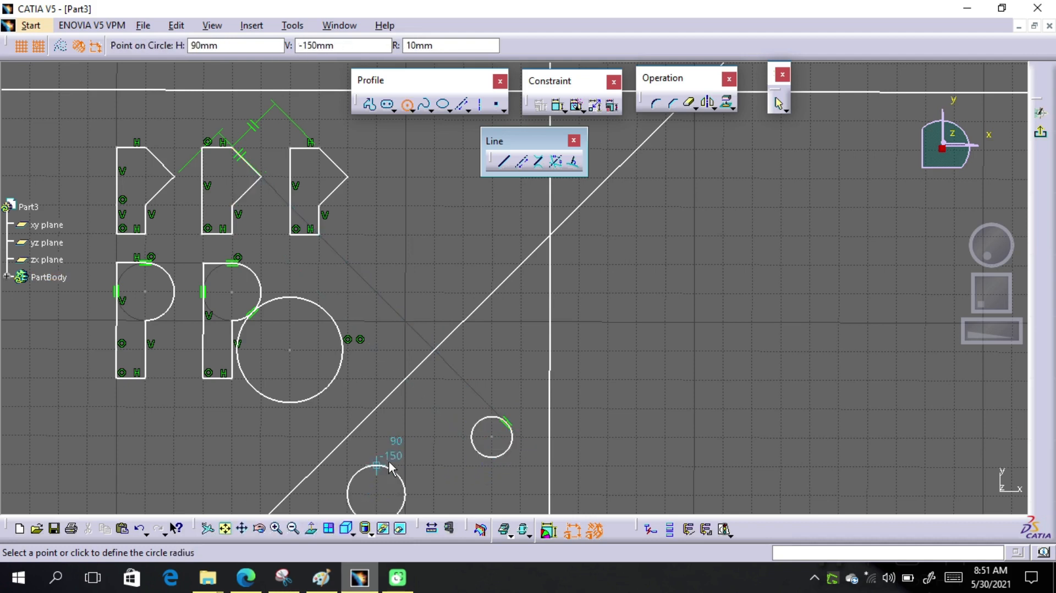
click(365, 468)
Step: With Snap to Point off, draw two bi-tangent lines between the two small circles, one along their upper sides and one crossing to the lower side
middle_drag(514, 346, 543, 302)
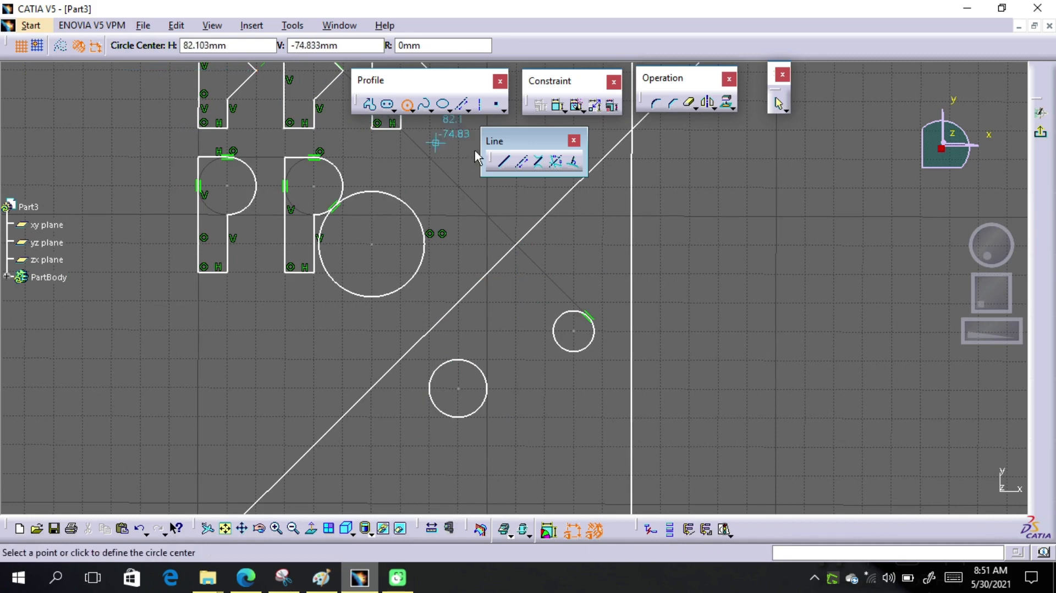
click(541, 162)
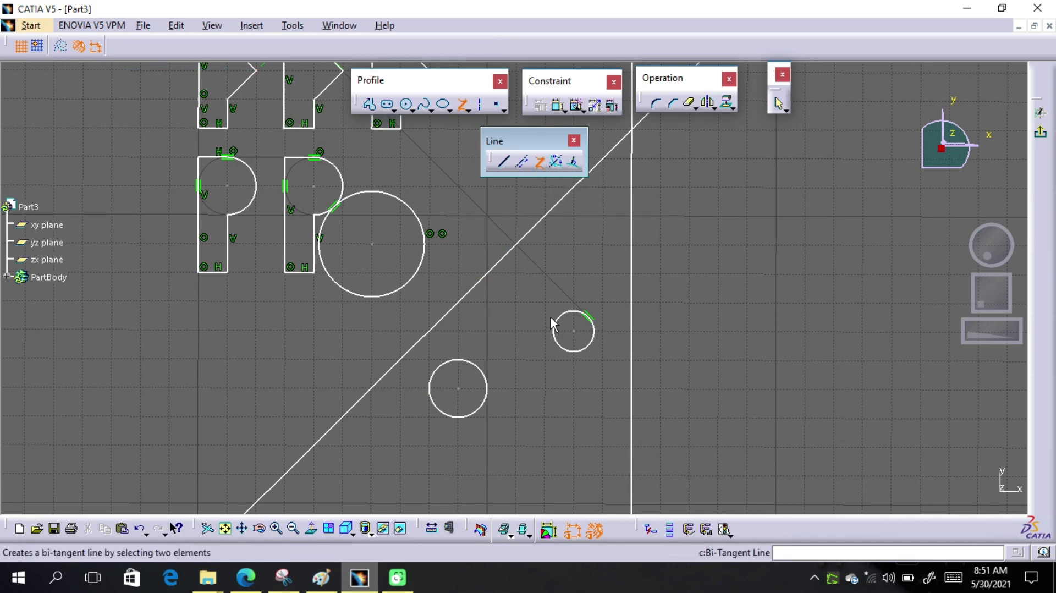
click(569, 324)
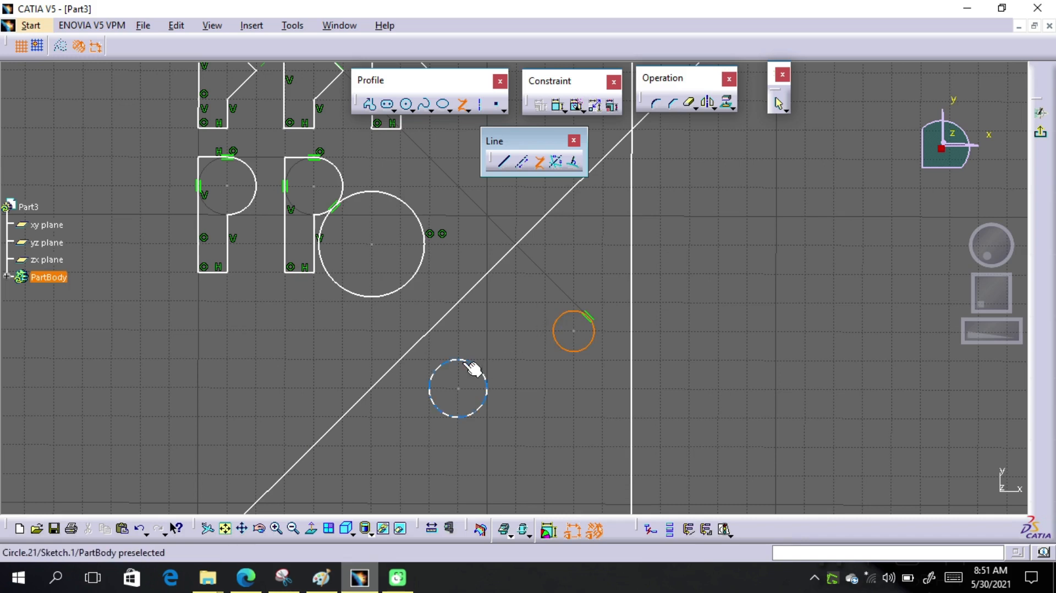
click(446, 360)
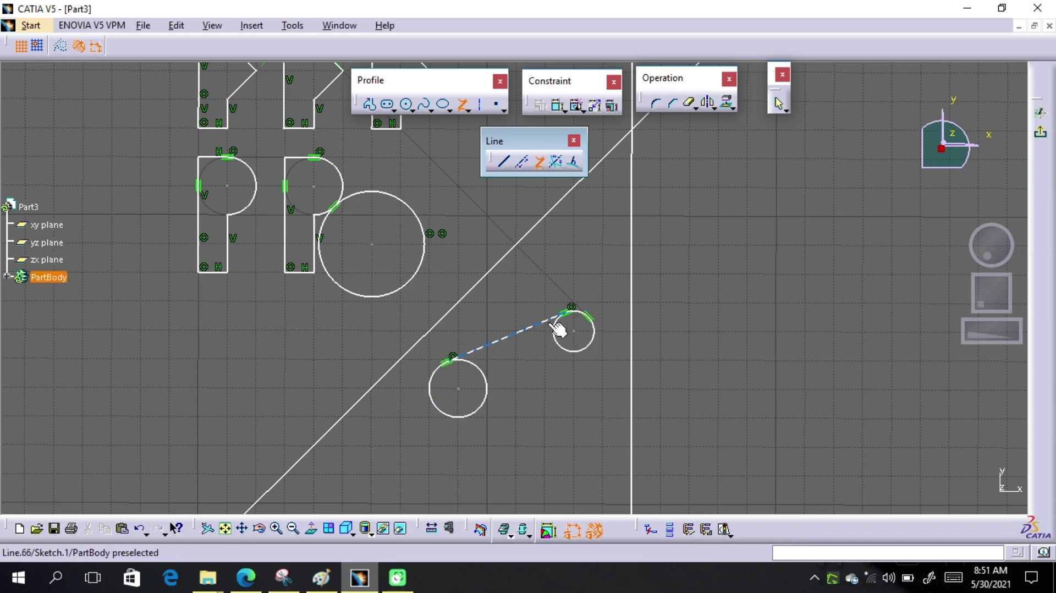
middle_drag(521, 342, 530, 235)
click(521, 342)
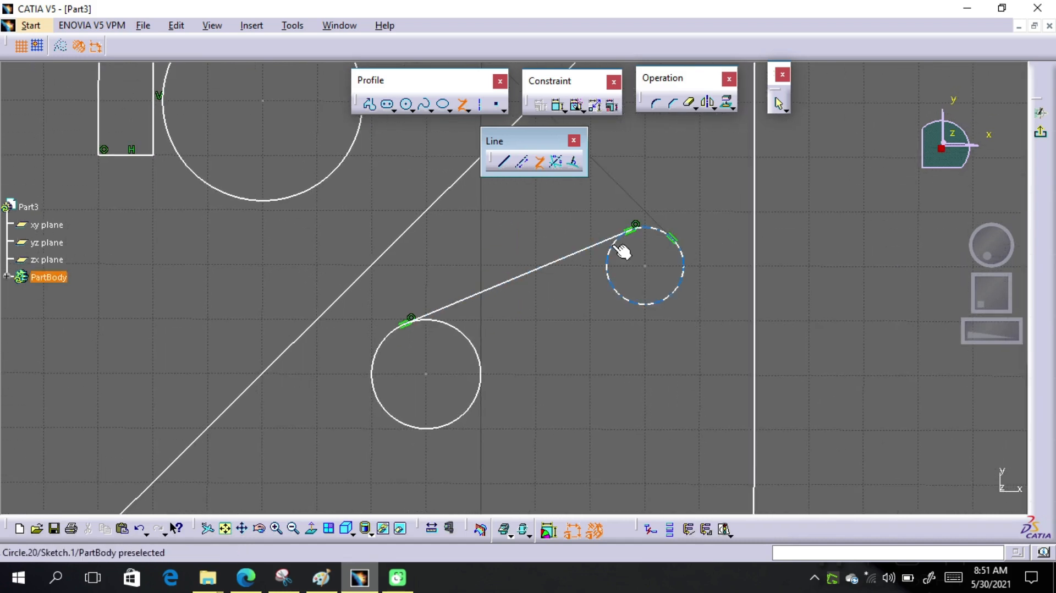
click(613, 246)
click(477, 402)
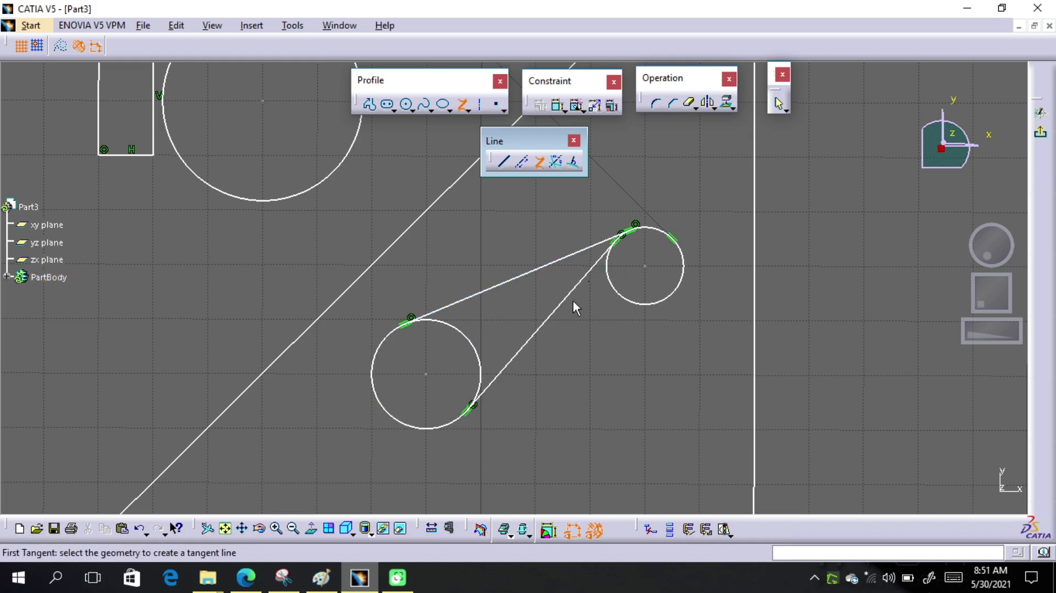
Step: Draw a bi-tangent line from the second rounded P's arc to the upper side of the large circle
middle_drag(454, 341, 575, 500)
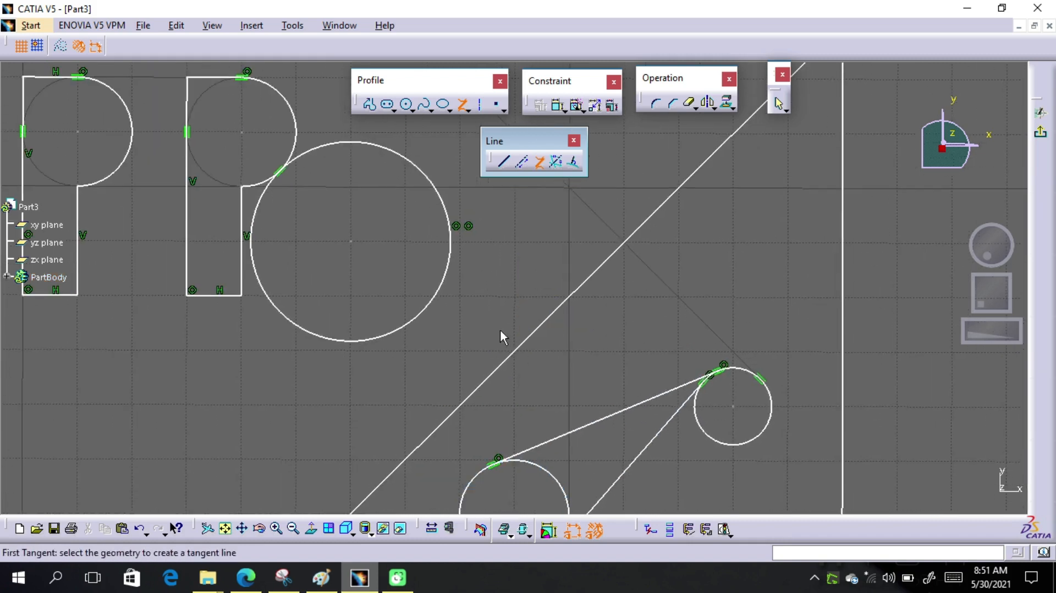
middle_drag(500, 337, 563, 424)
click(335, 180)
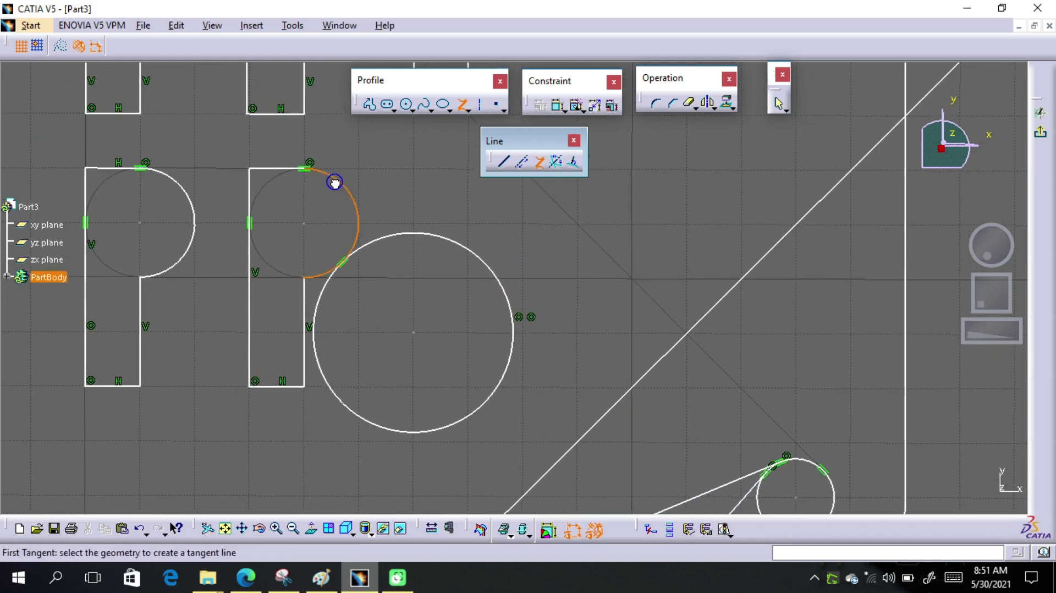
click(431, 235)
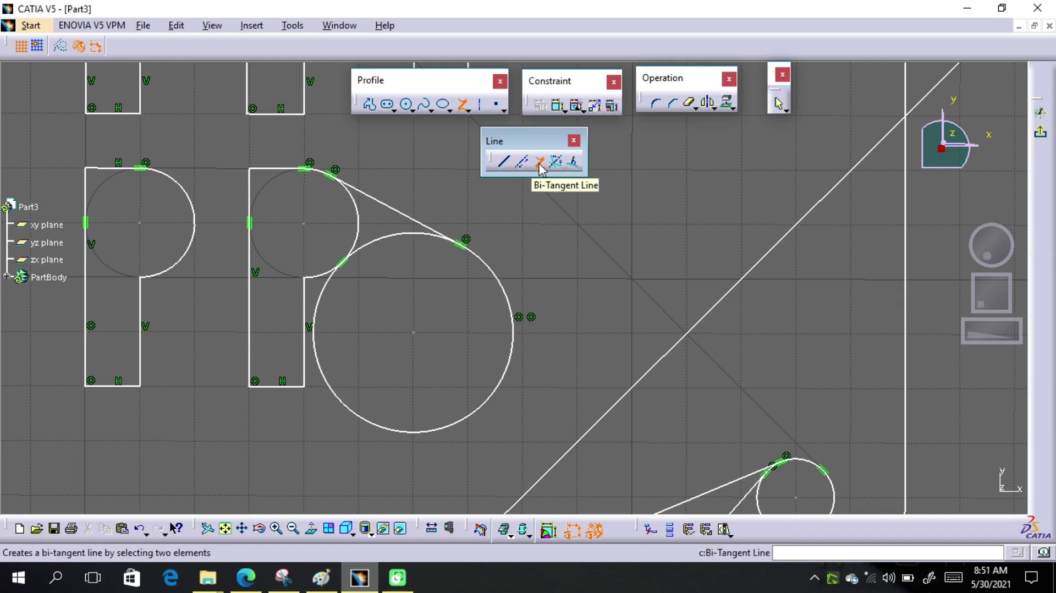
Step: Draw a bisecting line between the horizontal infinite line and the 45-degree infinite line
click(555, 165)
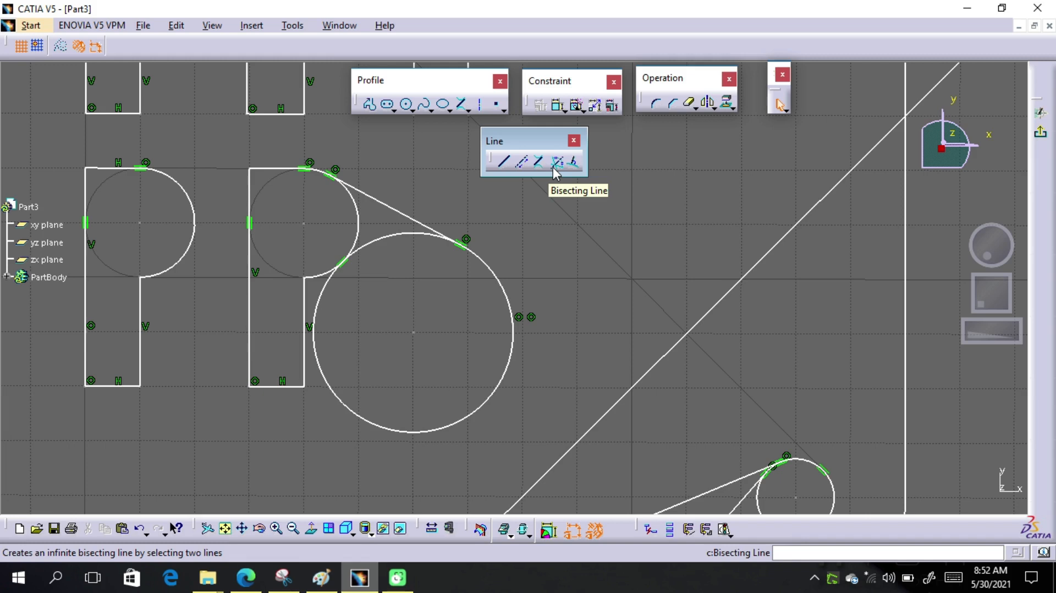
click(282, 310)
mouse_move(237, 358)
middle_down()
mouse_move(224, 462)
mouse_move(155, 501)
middle_up()
mouse_move(586, 260)
middle_down()
mouse_move(524, 344)
mouse_move(225, 545)
middle_up()
middle_drag(399, 411, 135, 404)
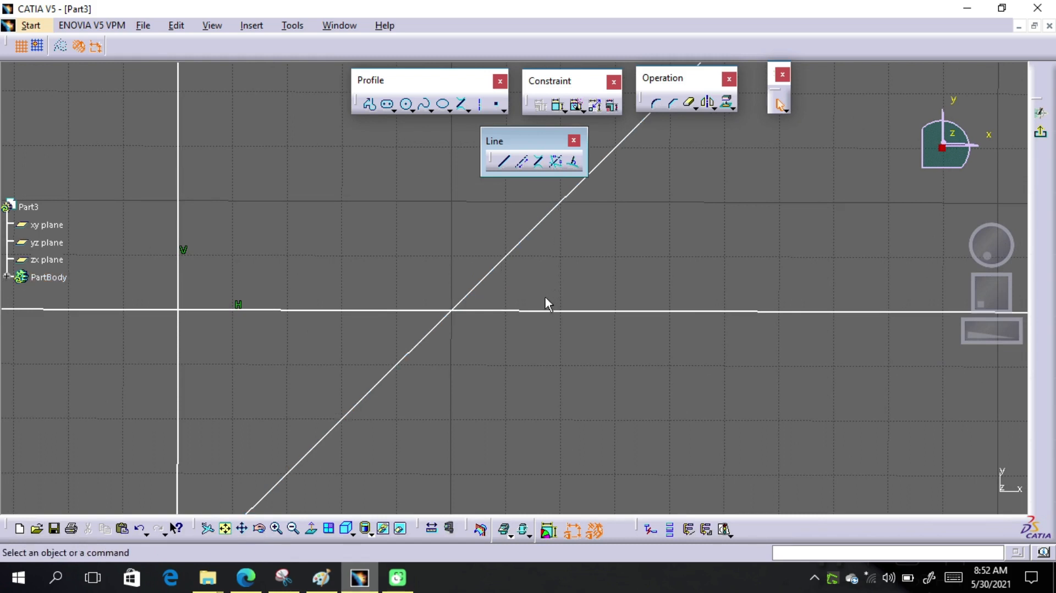
click(556, 162)
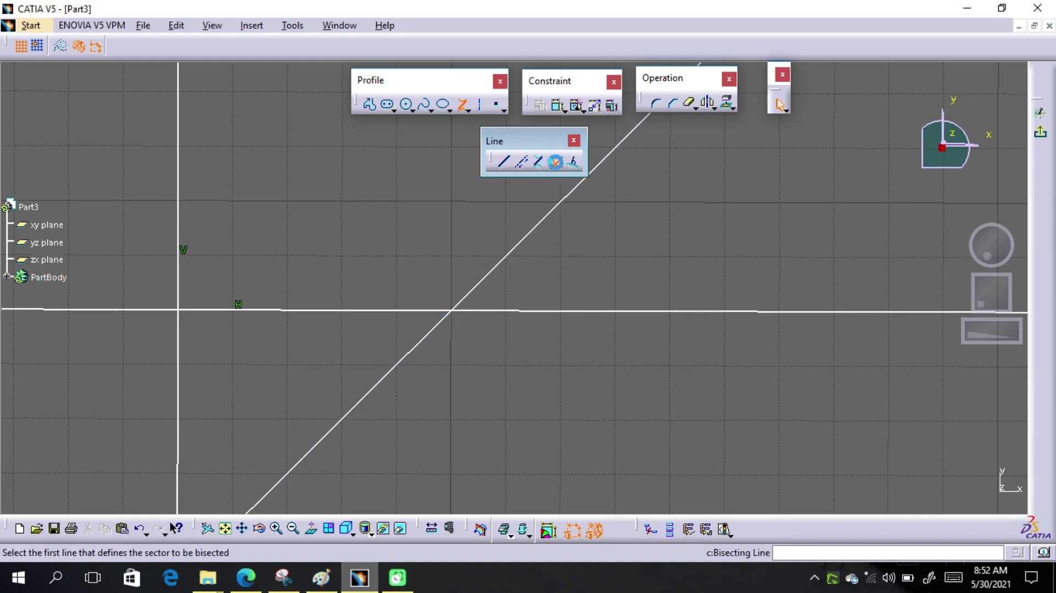
click(648, 311)
click(575, 186)
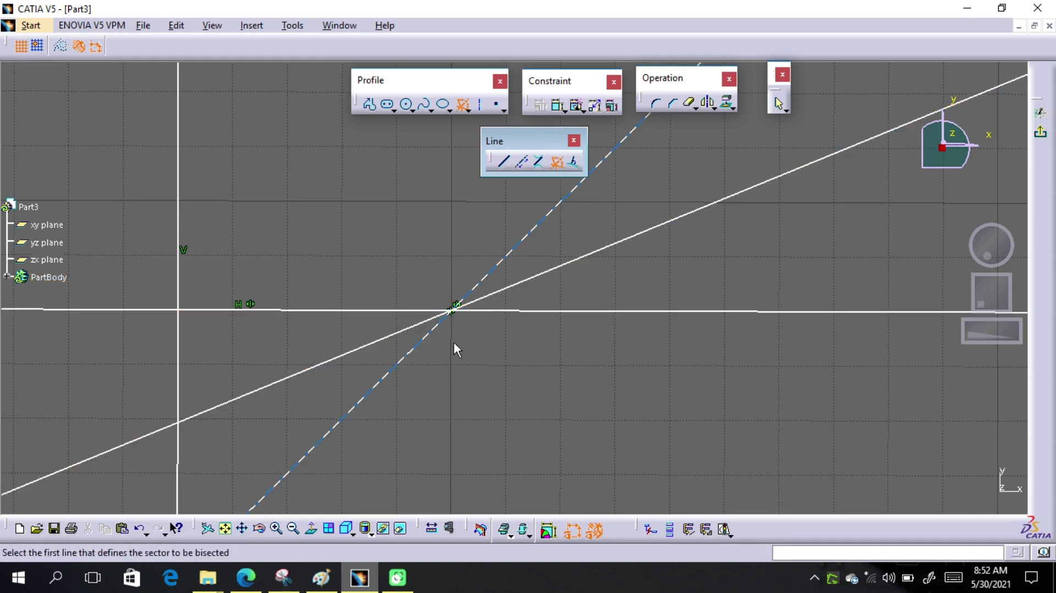
Step: Draw a Line Normal To Curve outward from the upper-right side of the large circle
middle_drag(456, 344, 691, 236)
mouse_move(549, 323)
middle_down()
mouse_move(718, 211)
mouse_move(546, 276)
mouse_move(469, 358)
mouse_move(516, 267)
middle_up()
middle_drag(431, 329, 484, 271)
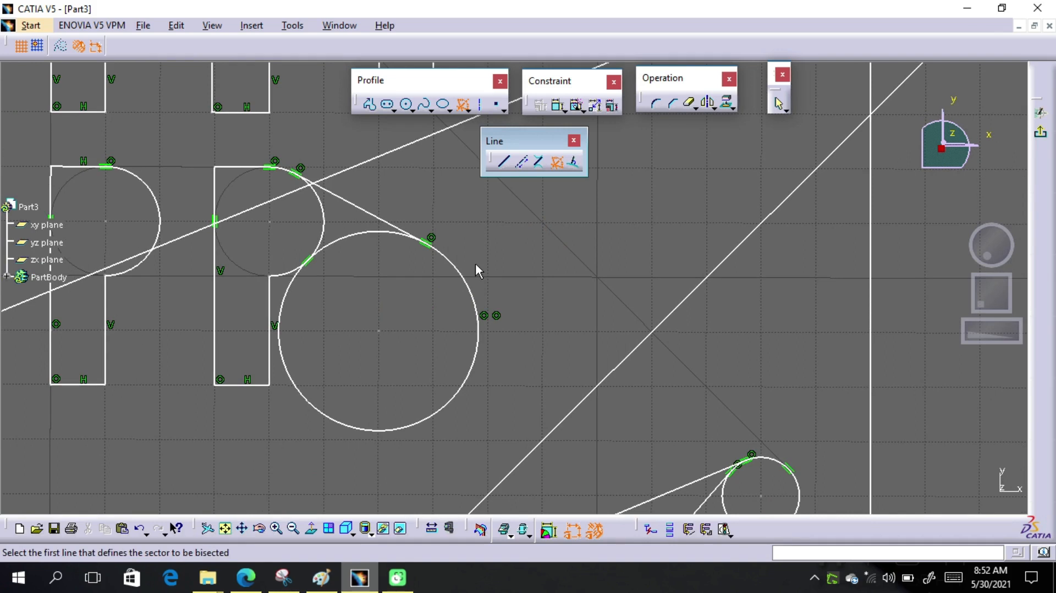
click(572, 161)
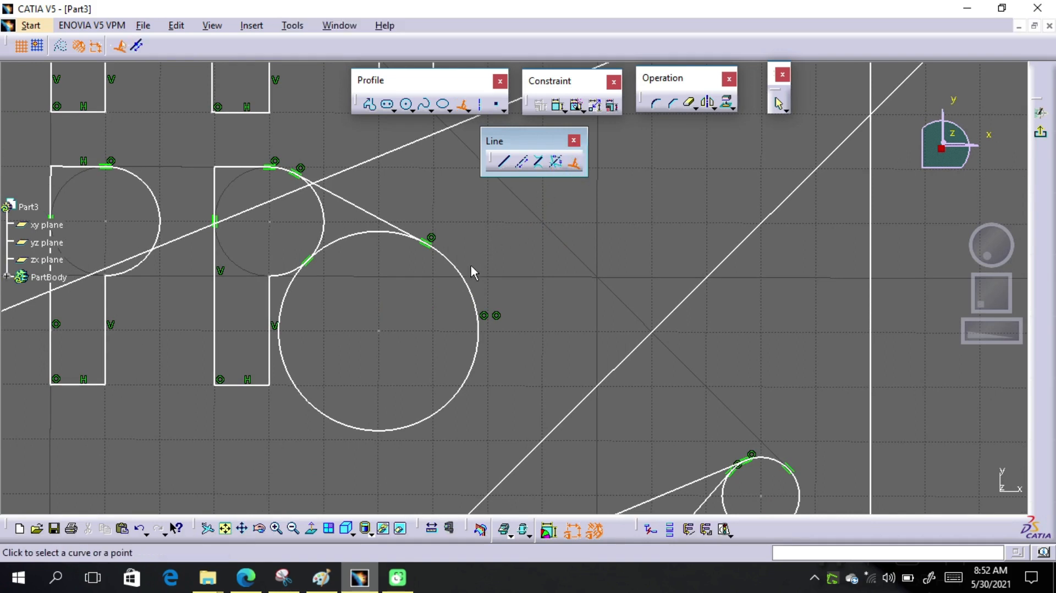
click(499, 278)
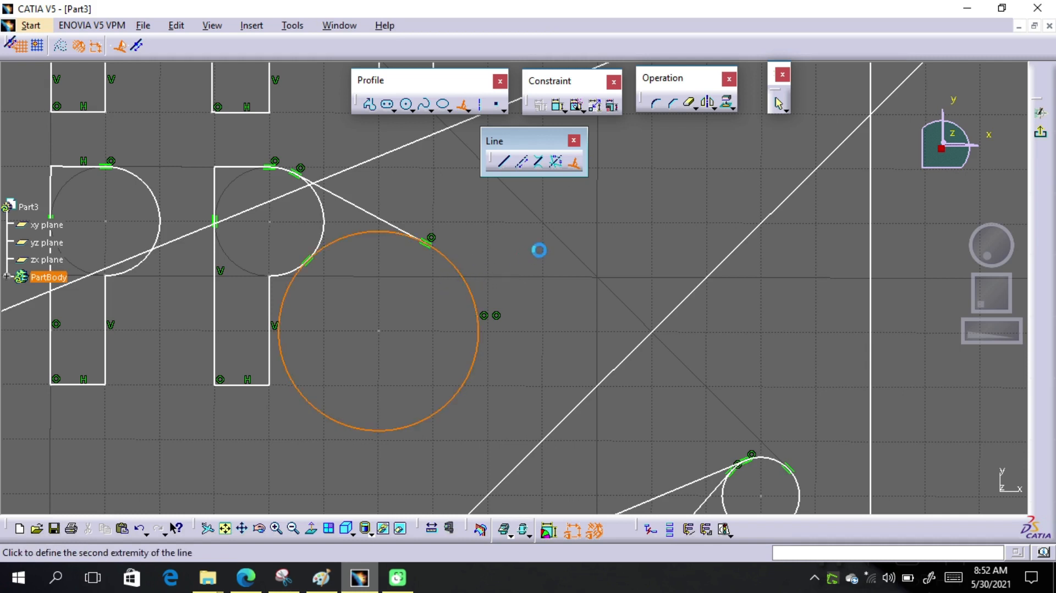
click(658, 160)
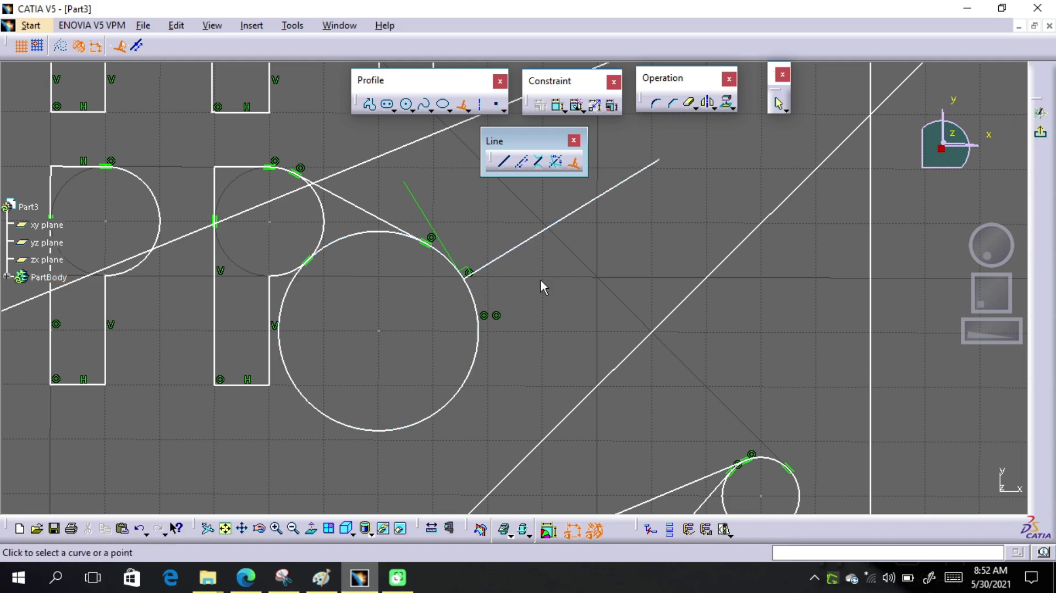
click(573, 162)
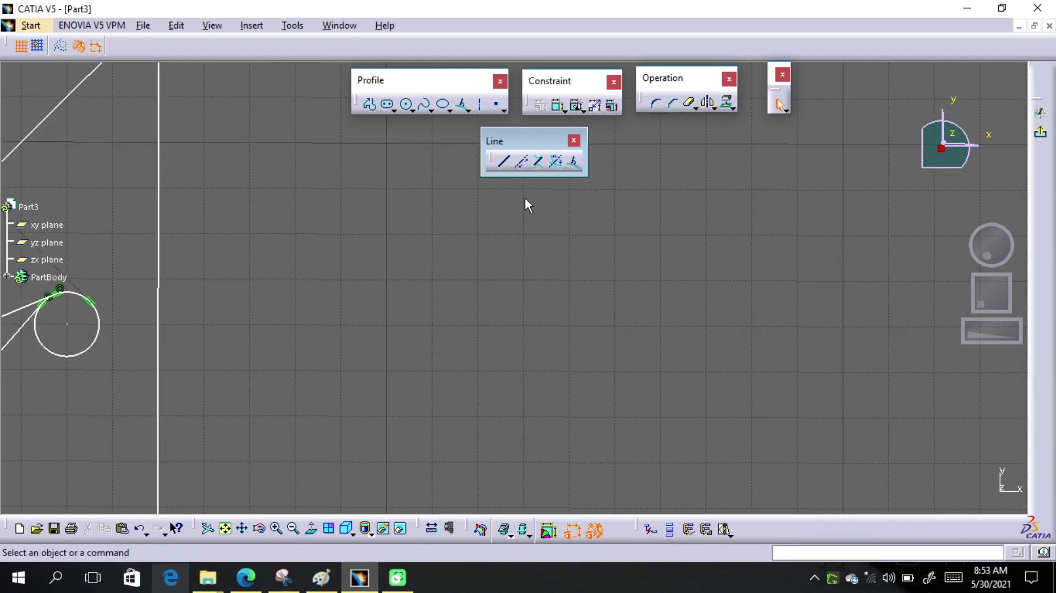
Step: Right of the vertical infinite line, draw a slightly descending line and, with Symmetrical Extension on, a horizontal line below it centred at about H 210.6, V -153.1 mm
click(505, 161)
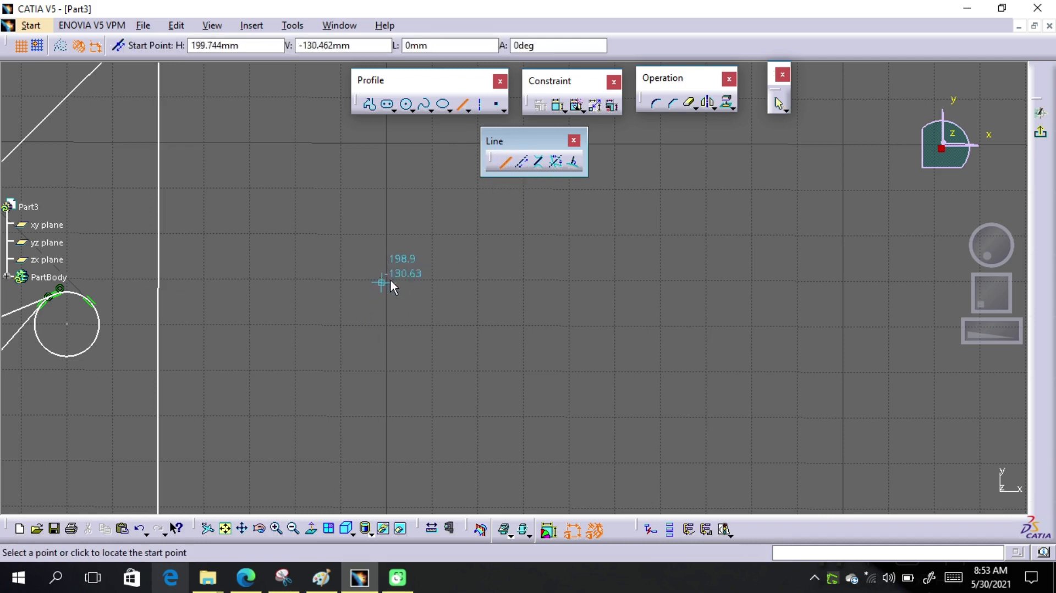
click(638, 296)
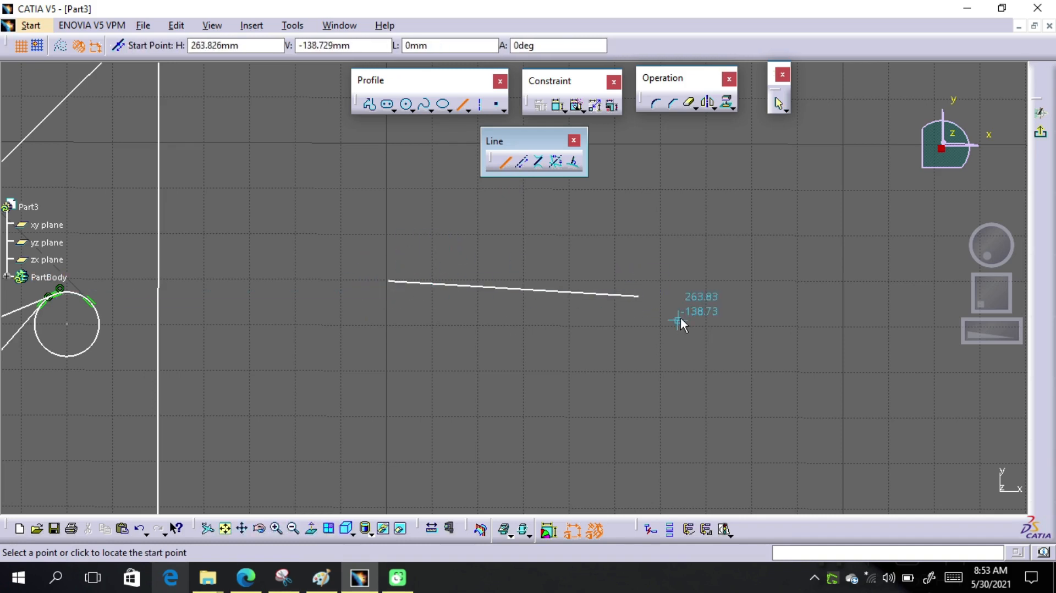
click(122, 46)
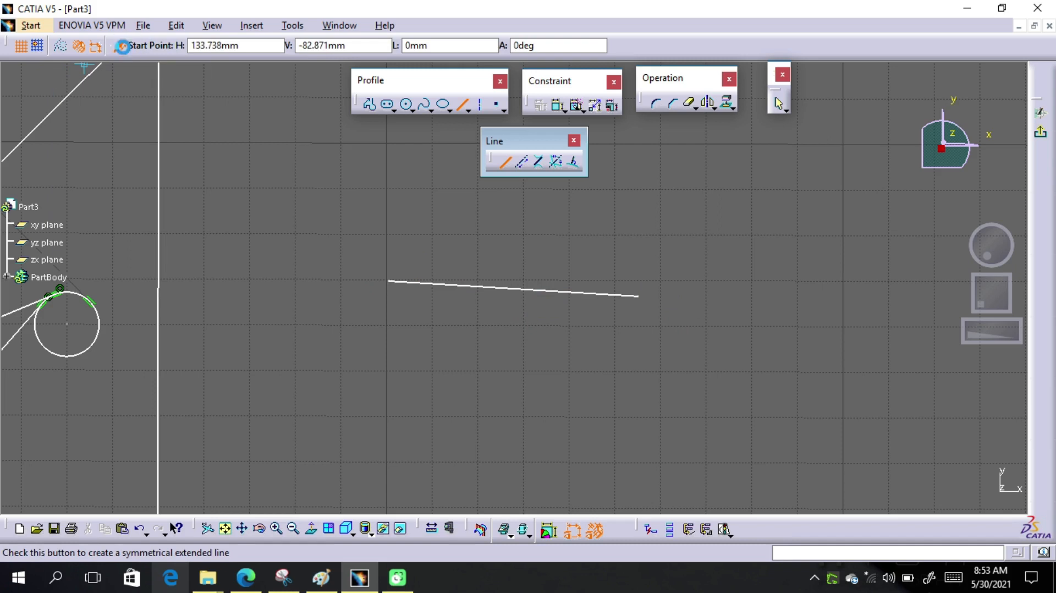
click(435, 384)
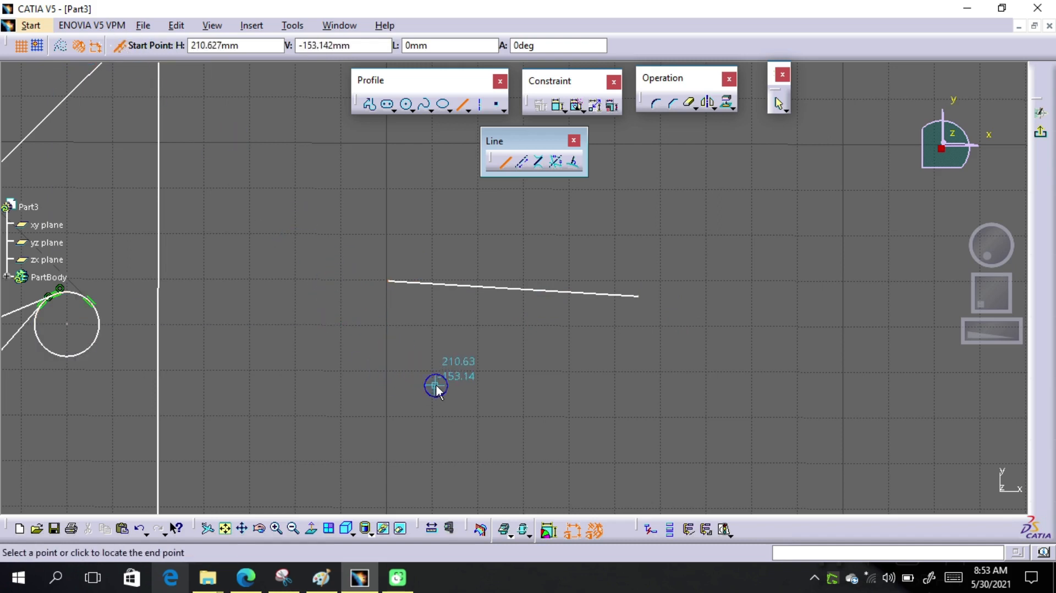
click(616, 385)
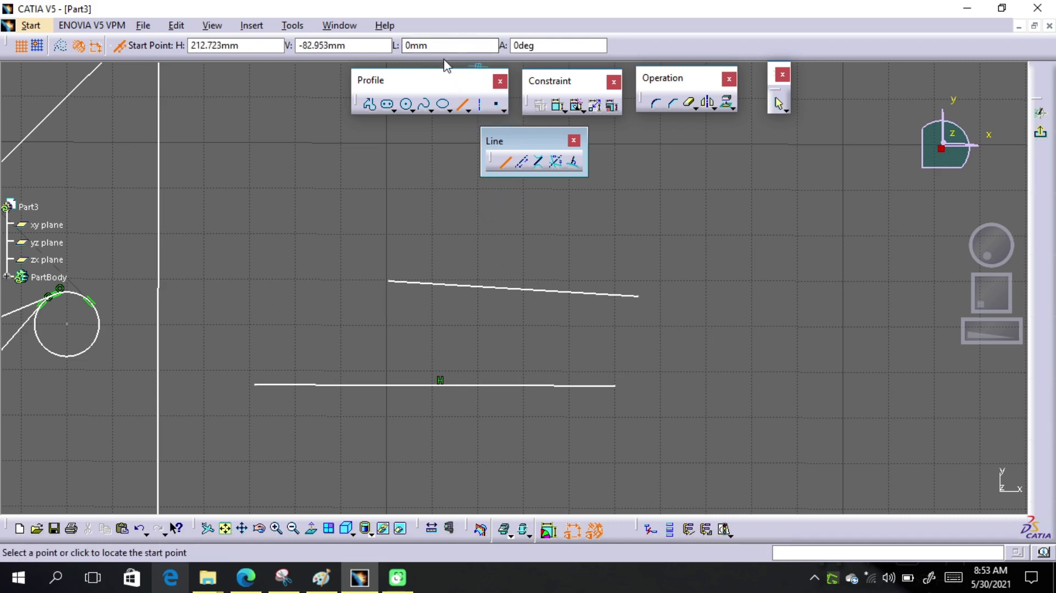
Step: Draw a slightly rising line with its length set to 50 mm above the two free lines
click(403, 45)
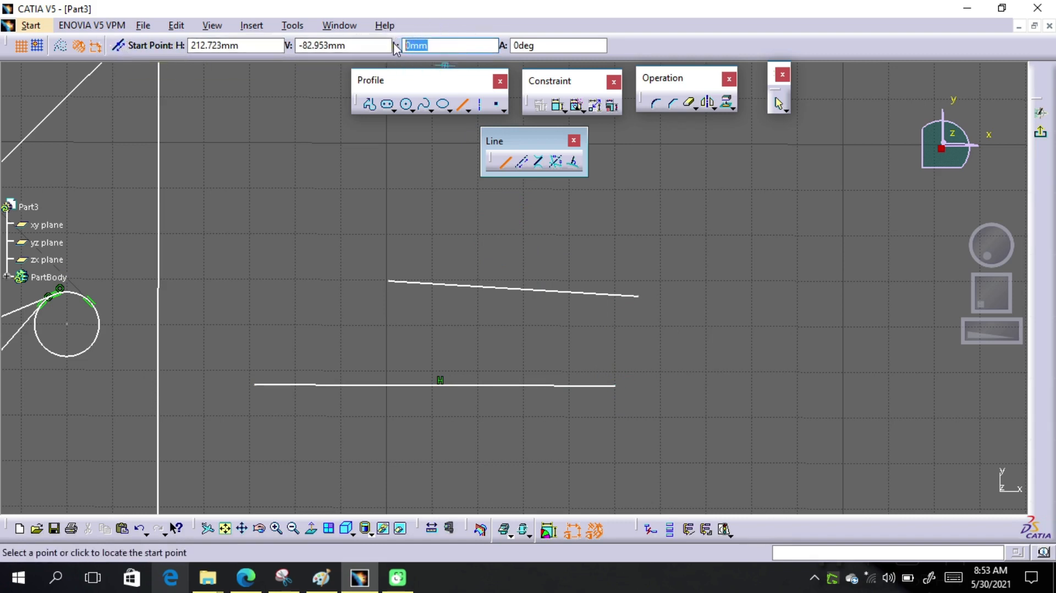
text(50)
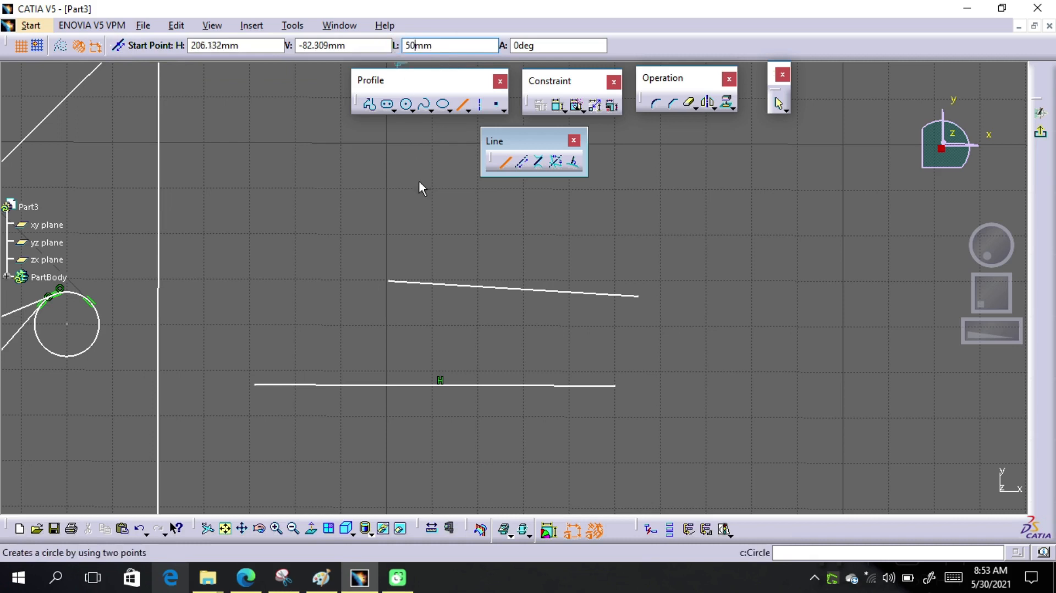
middle_drag(412, 241, 302, 292)
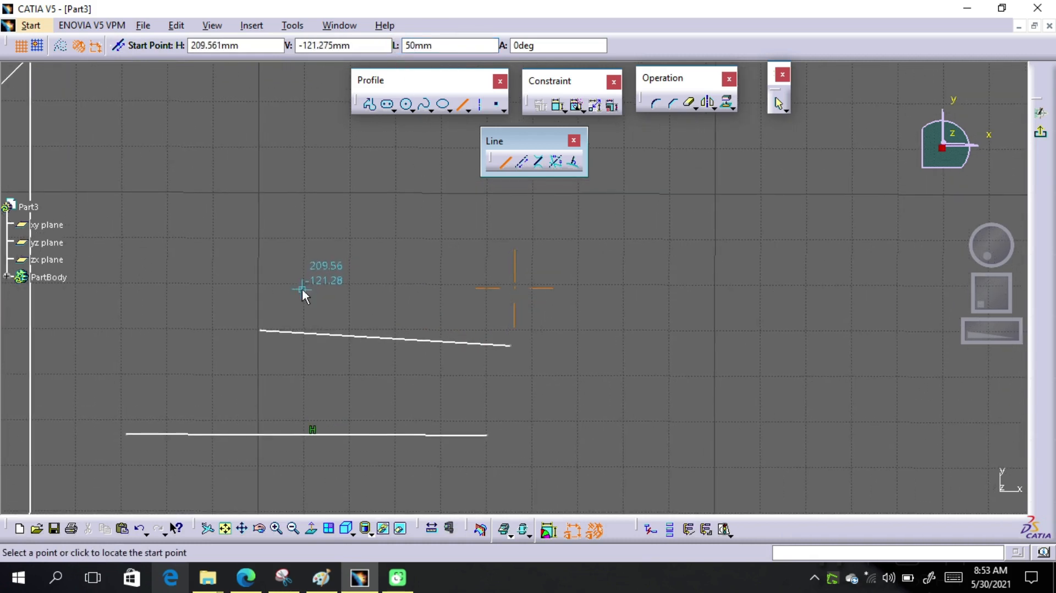
click(392, 243)
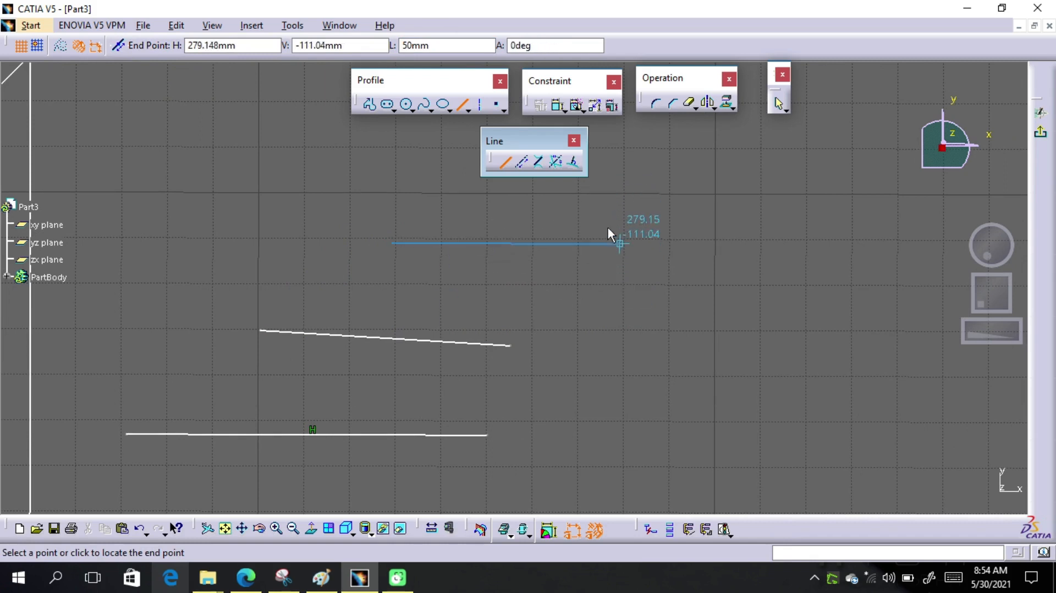
click(615, 206)
Step: Draw a line of length 50 mm at an angle of 30 degrees to the right of the first 50 mm line
middle_drag(561, 278, 347, 327)
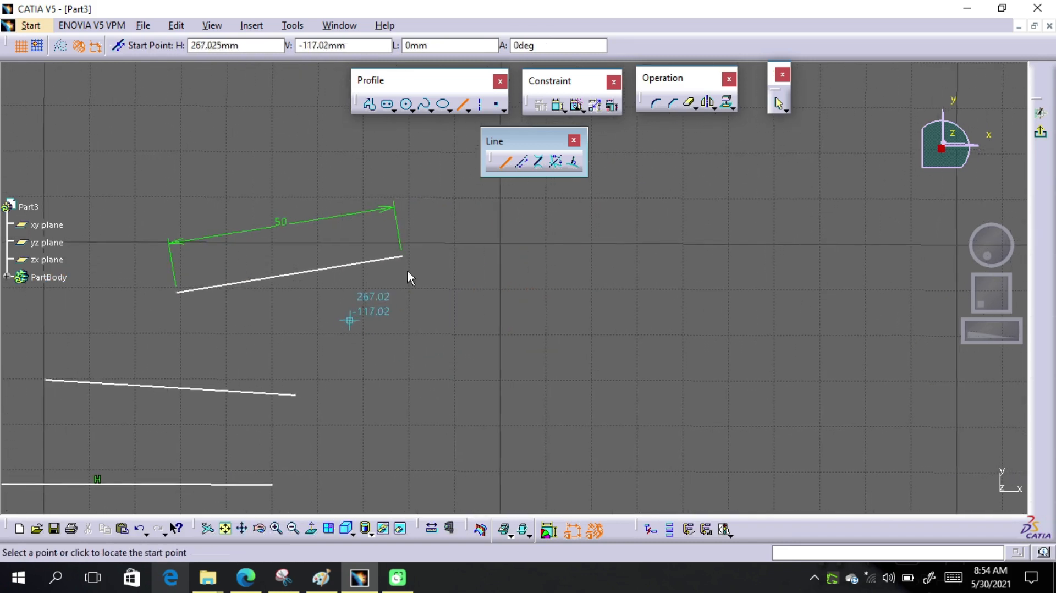
click(460, 46)
text(50)
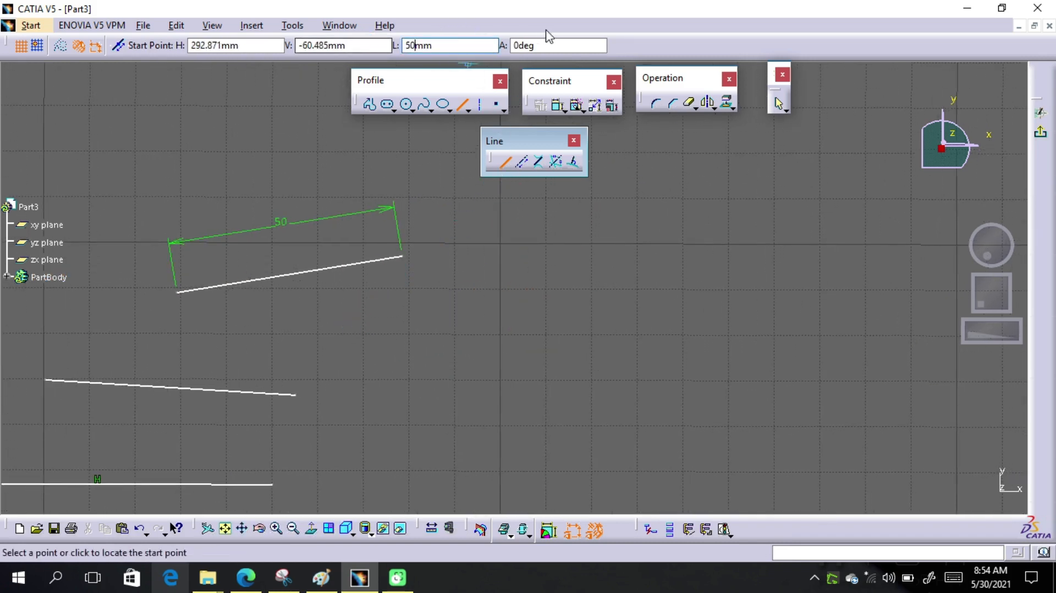
key(Tab)
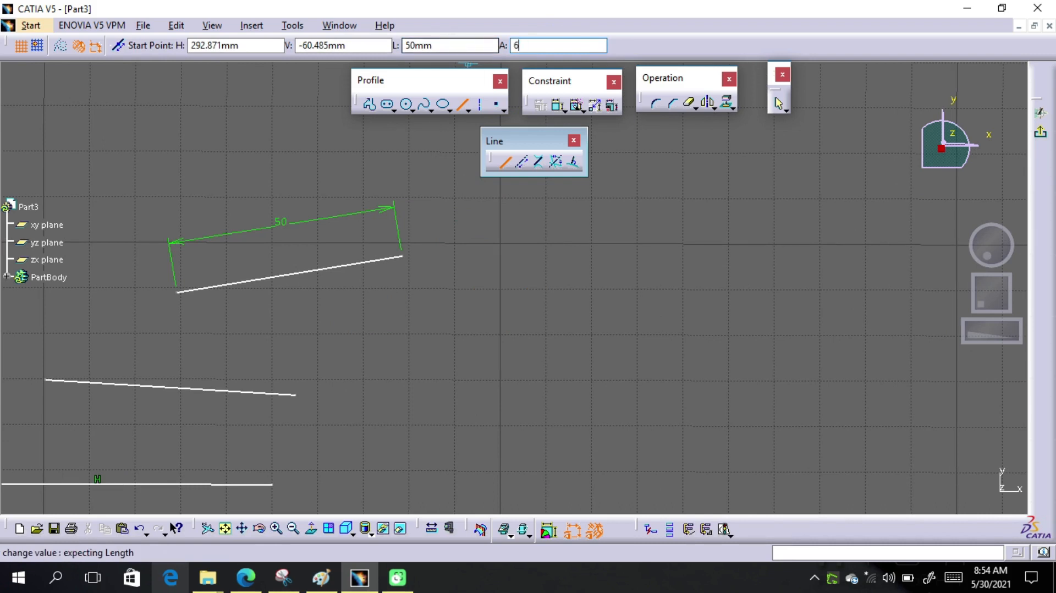
key(Return)
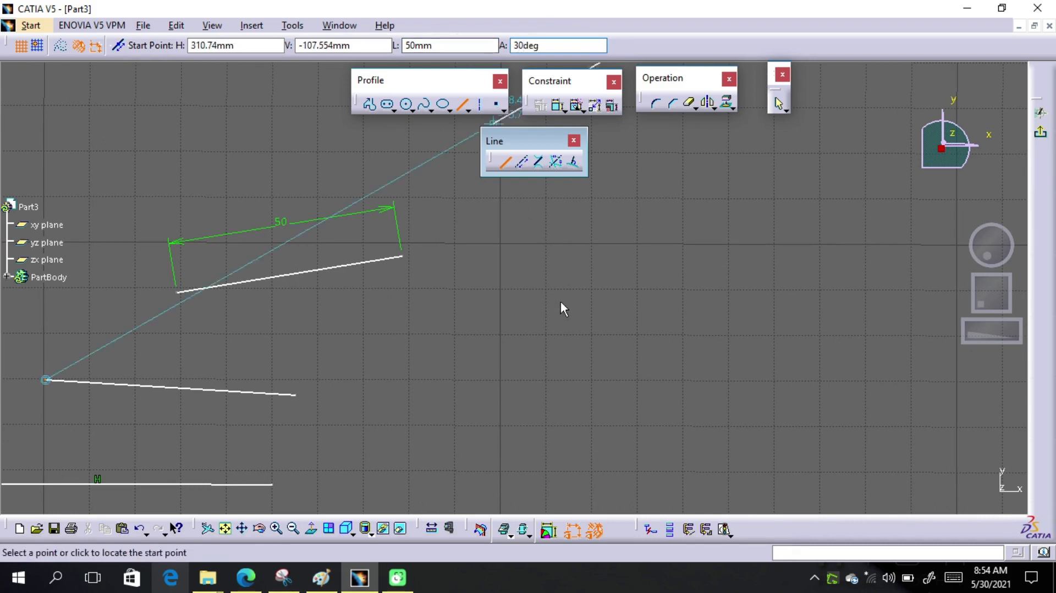
click(562, 311)
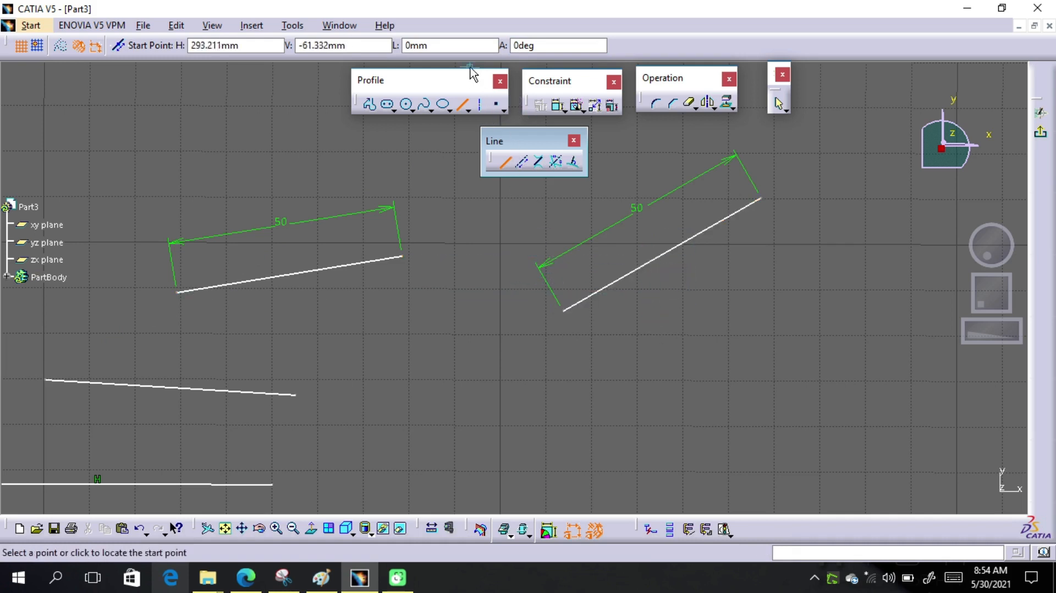
Step: Draw a line of length 50 mm at an angle of 120 degrees between the two dimensioned lines, starting at about H 306.7, V -126.2 mm
drag(470, 47, 377, 40)
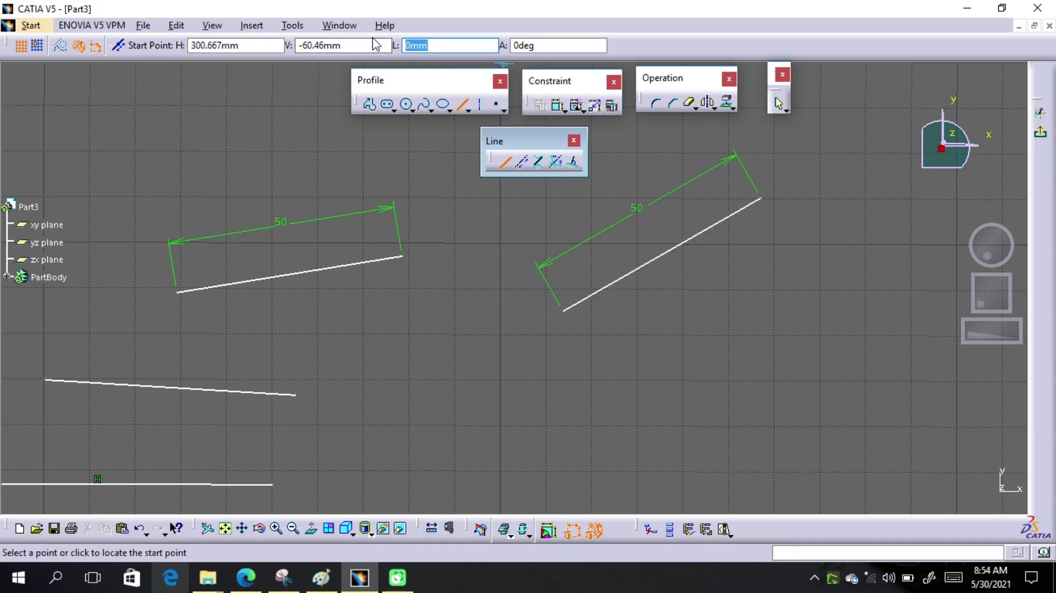
text(50)
drag(562, 41, 498, 47)
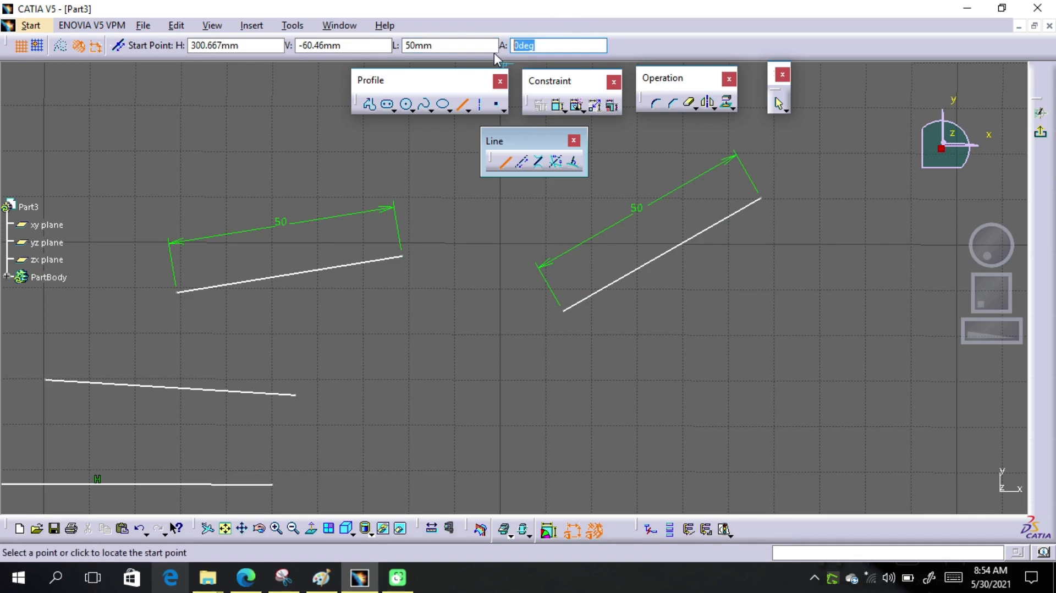
text(120)
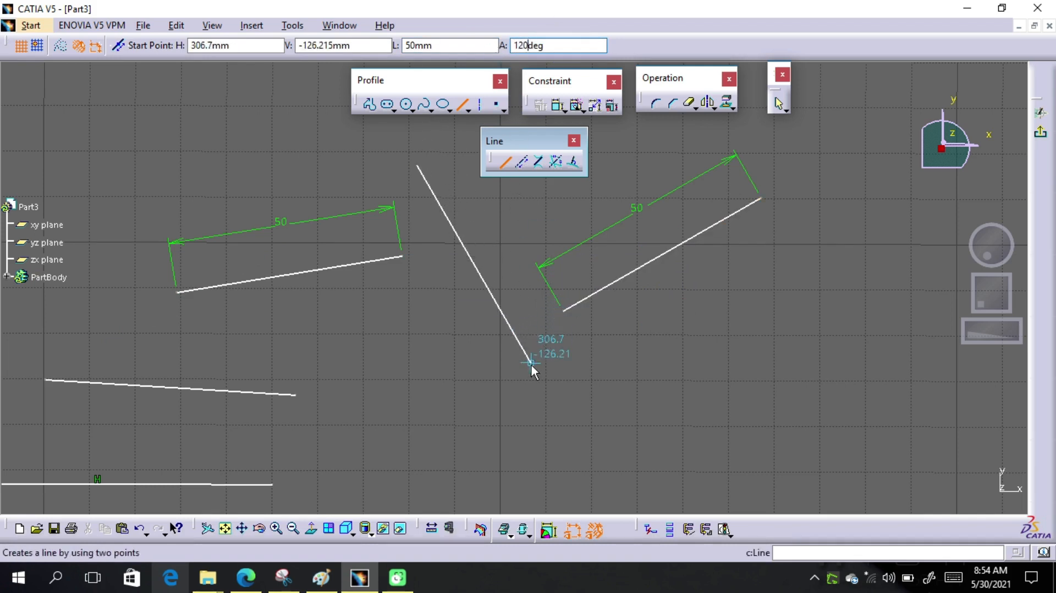
click(530, 364)
mouse_move(593, 315)
middle_down()
mouse_move(563, 363)
mouse_move(554, 502)
middle_up()
mouse_move(566, 337)
middle_down()
mouse_move(496, 436)
mouse_move(509, 360)
mouse_move(542, 297)
mouse_move(557, 197)
middle_up()
click(542, 297)
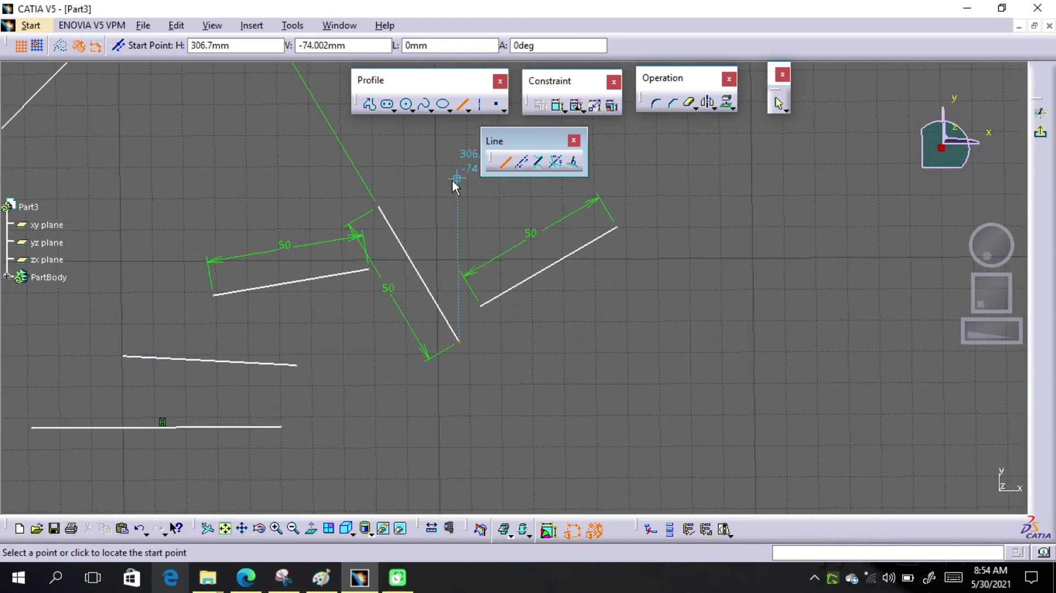
Step: Start a Profile in the empty area below the 30-degree line with a nearly horizontal first segment 60 mm long
click(370, 105)
mouse_move(420, 185)
middle_down()
mouse_move(340, 175)
mouse_move(276, 140)
middle_up()
click(371, 109)
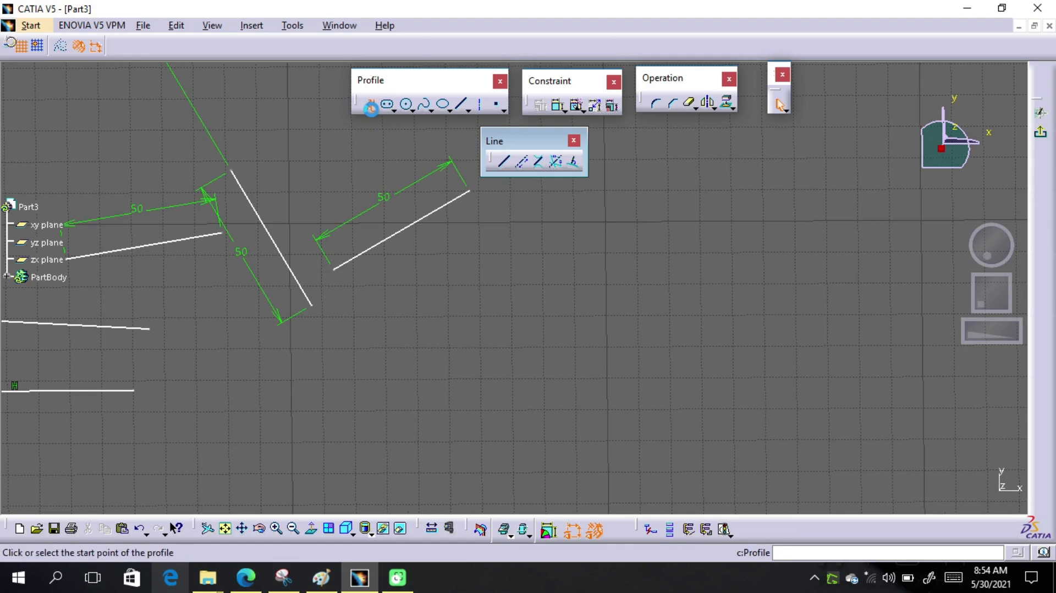
middle_drag(394, 348, 334, 240)
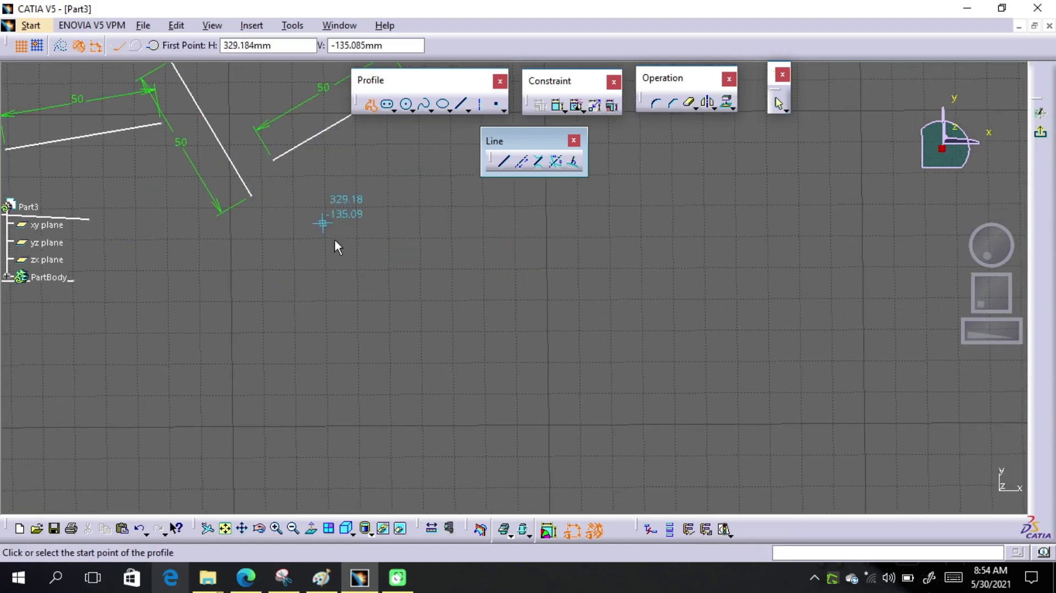
click(368, 280)
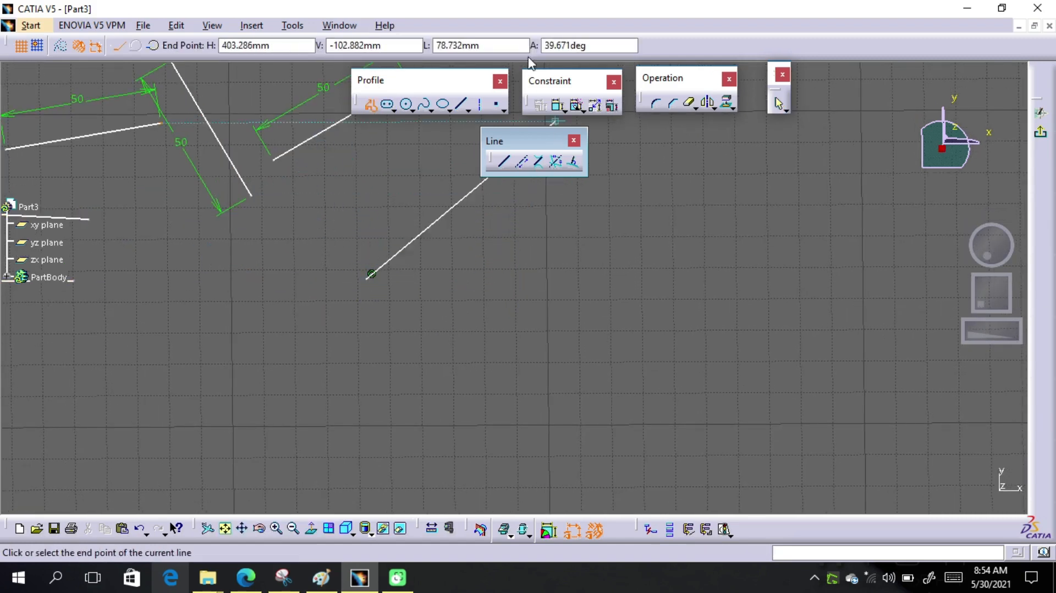
drag(506, 45, 374, 46)
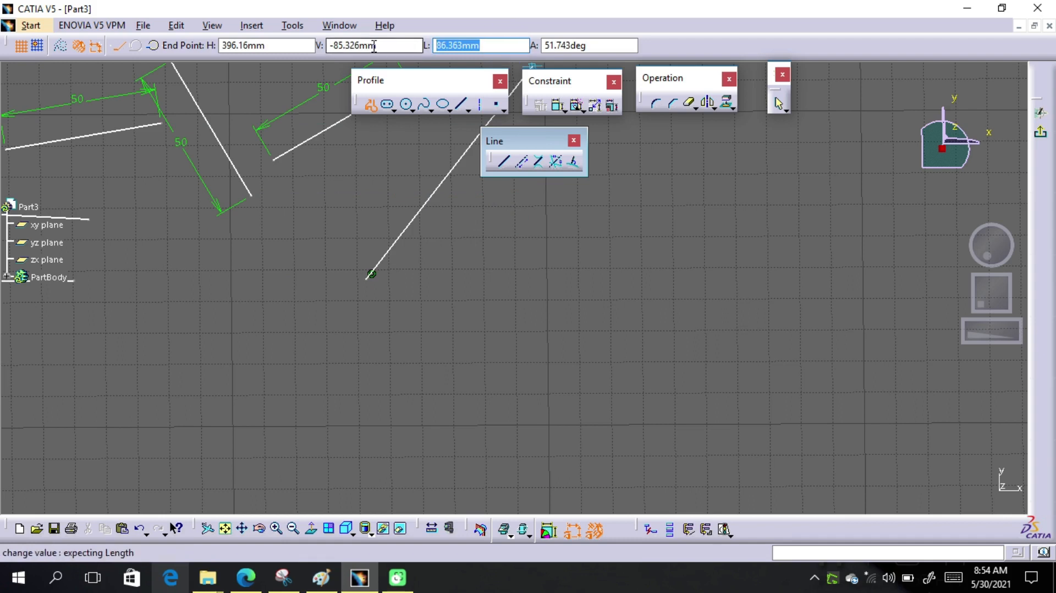
text(60)
key(Return)
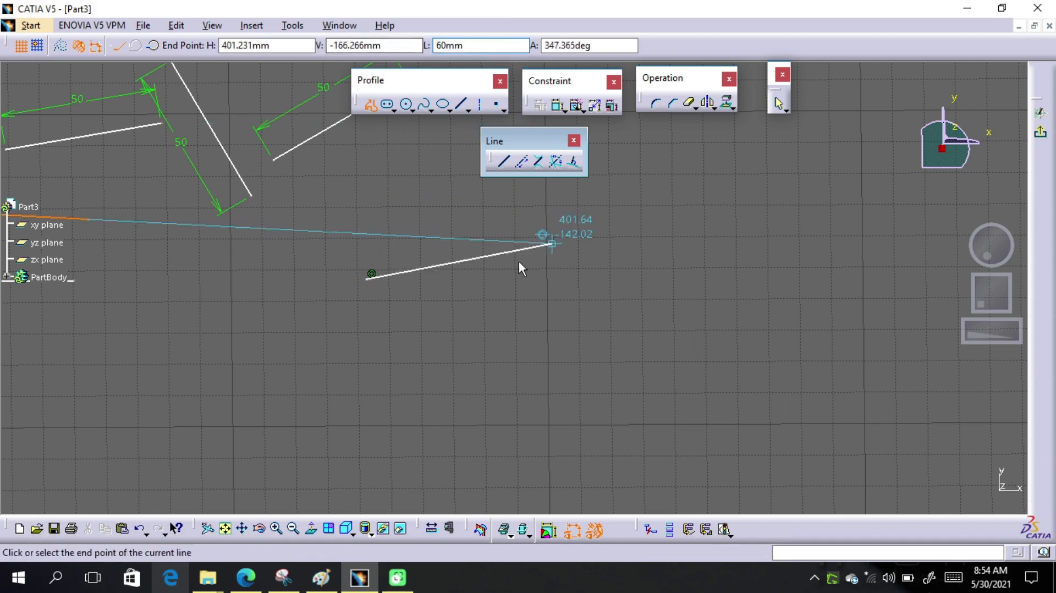
click(561, 271)
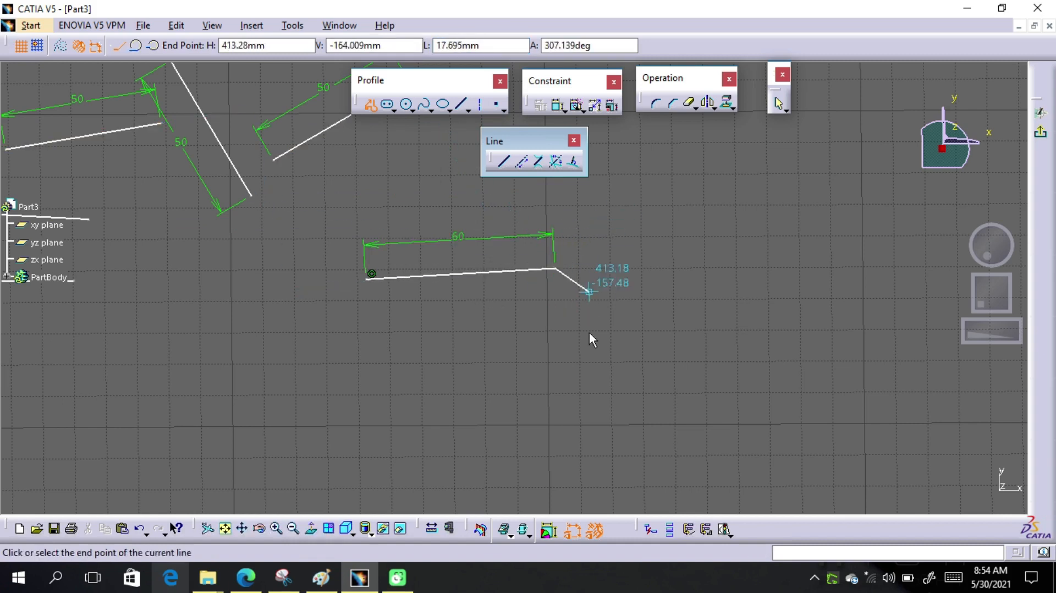
Step: Add a second straight segment to the profile, 60 mm long at an angle of 30 degrees
middle_drag(589, 337, 504, 303)
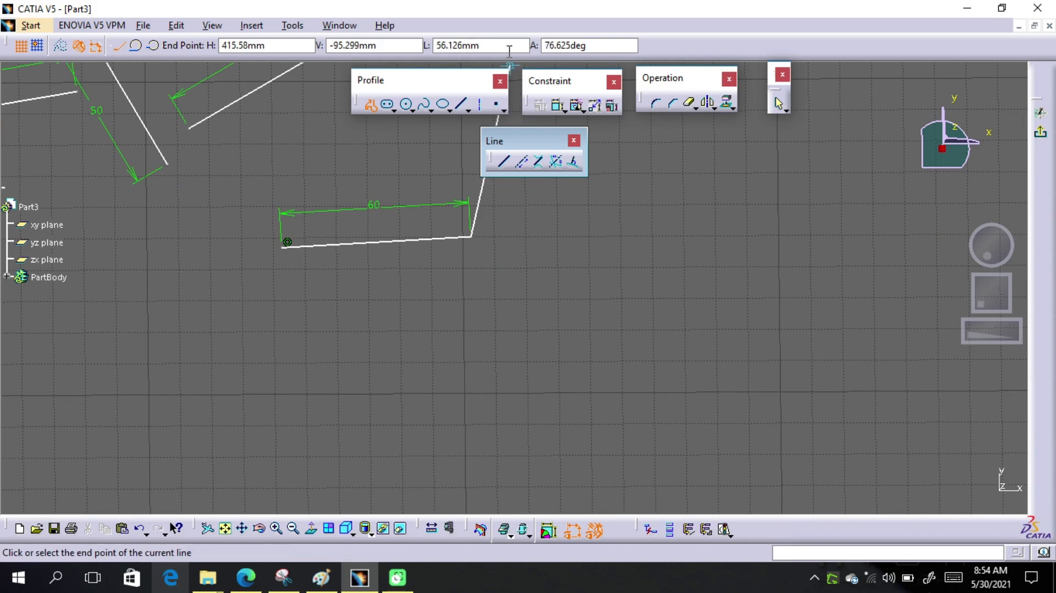
double_click(440, 45)
text(60)
key(Tab)
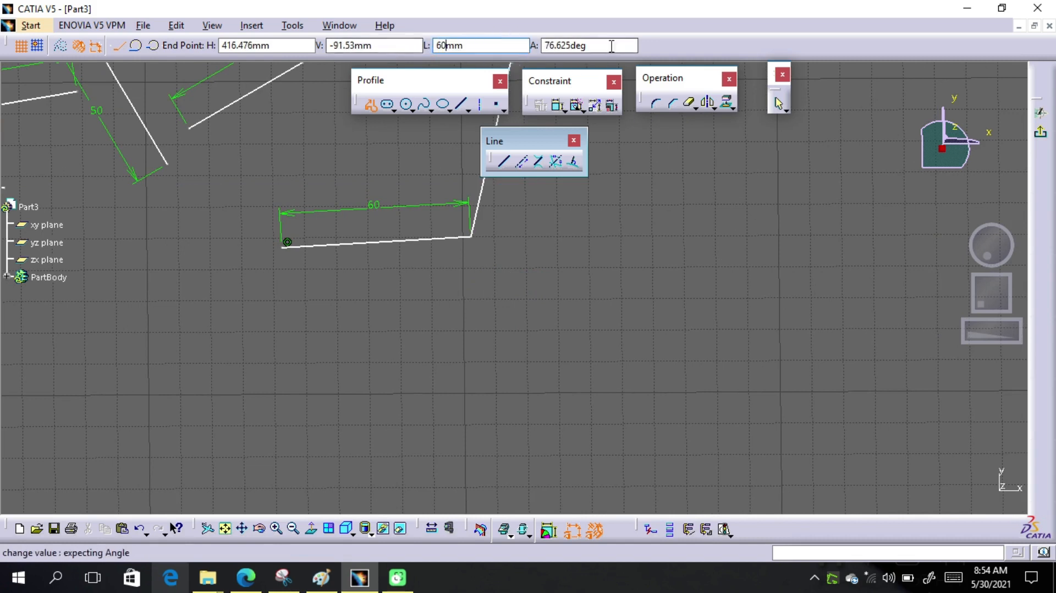
text(30)
key(Return)
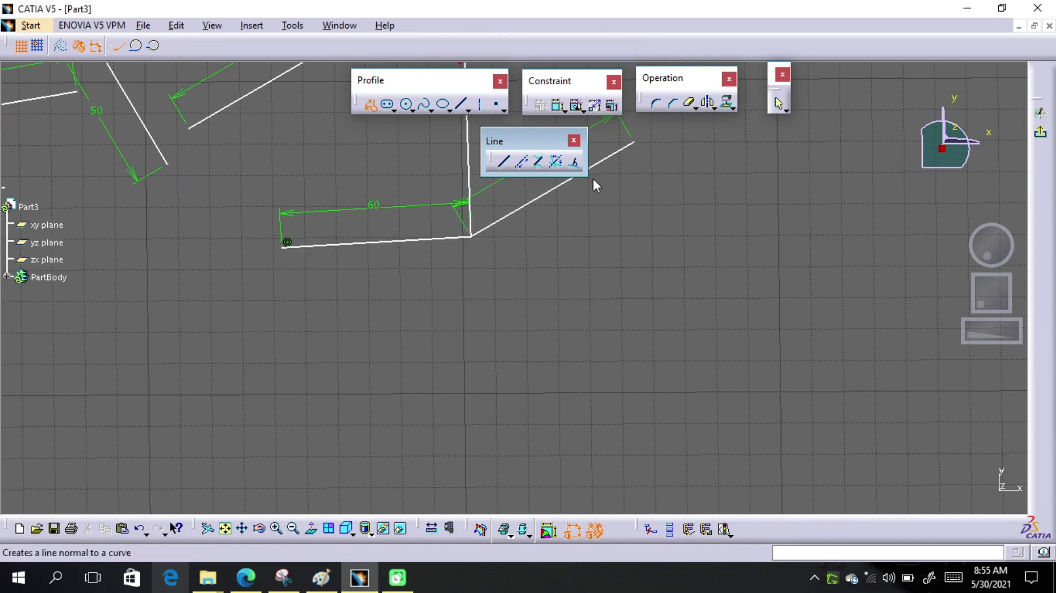
Step: Continue the profile from the 30-degree segment with a tangent arc of about 21.4 mm radius that curves back over it
middle_drag(596, 181, 617, 336)
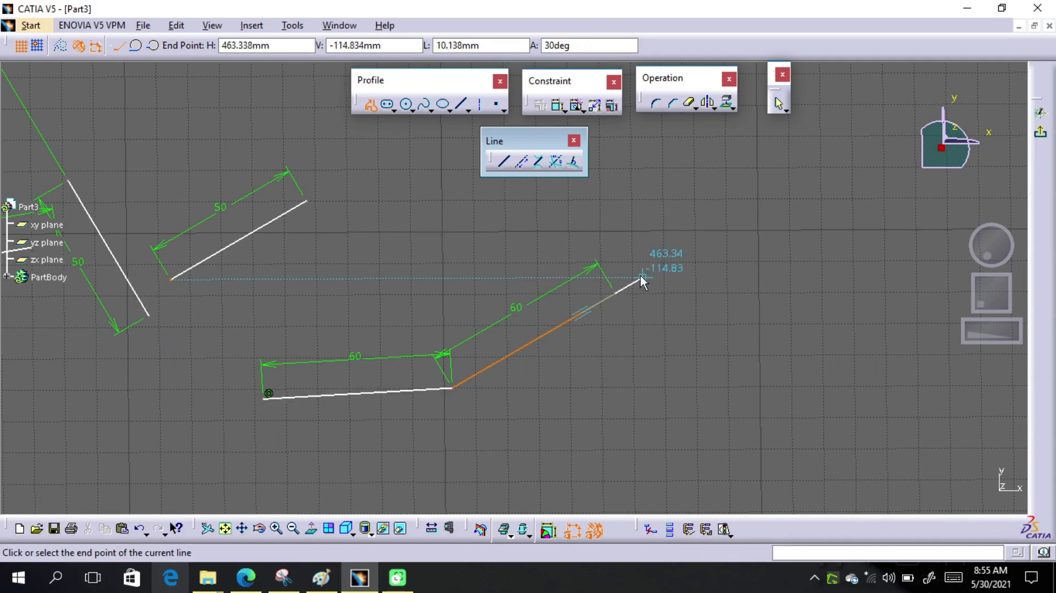
click(137, 47)
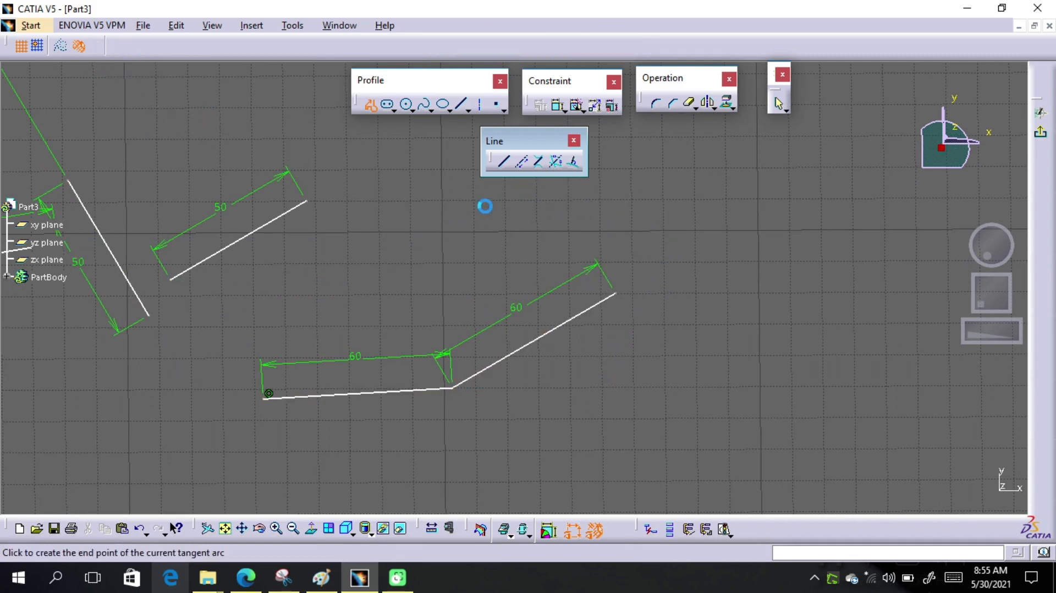
middle_drag(514, 224, 521, 255)
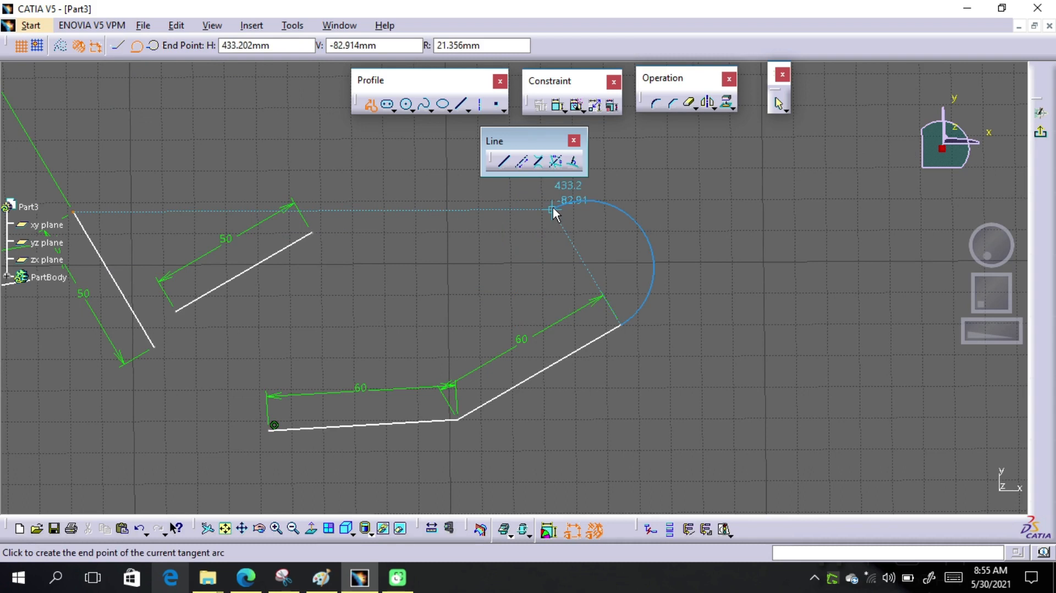
click(553, 207)
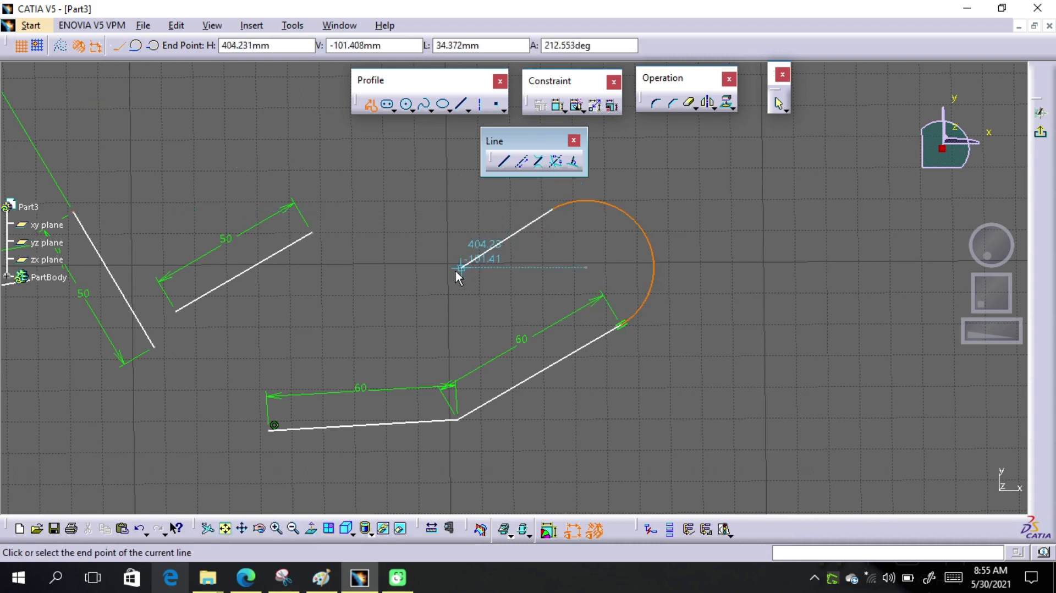
Step: Draw two straight return segments, the second about 56 mm long, and close the profile at its start point with a tangent arc
click(432, 278)
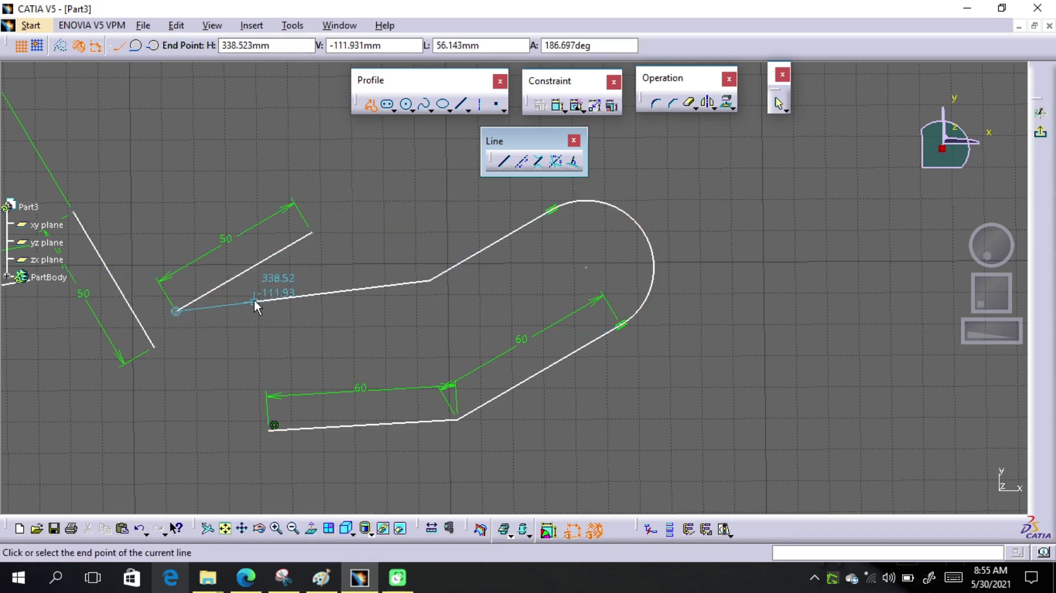
click(254, 302)
click(135, 45)
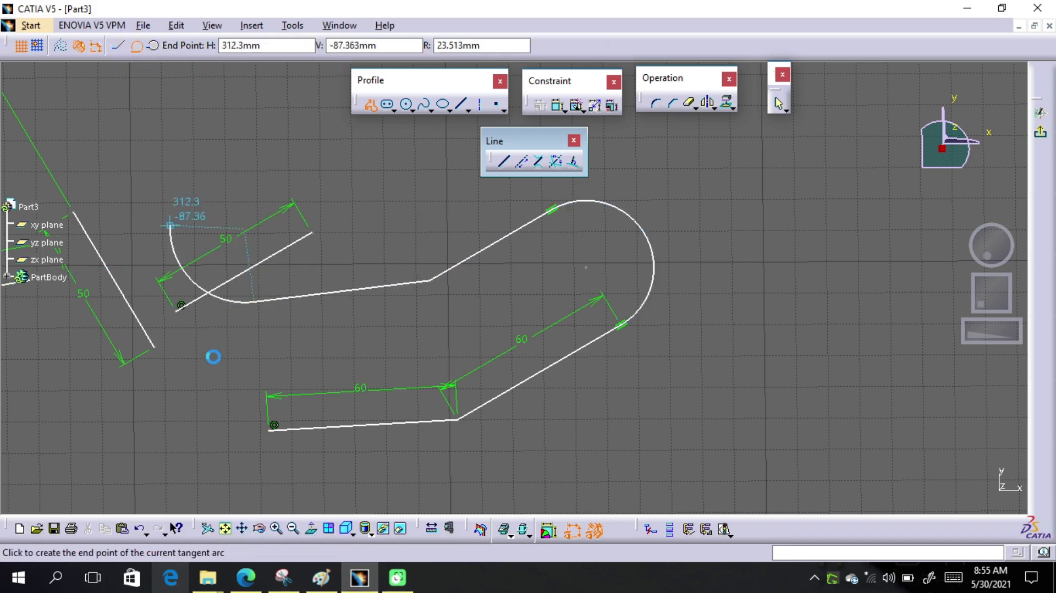
click(268, 433)
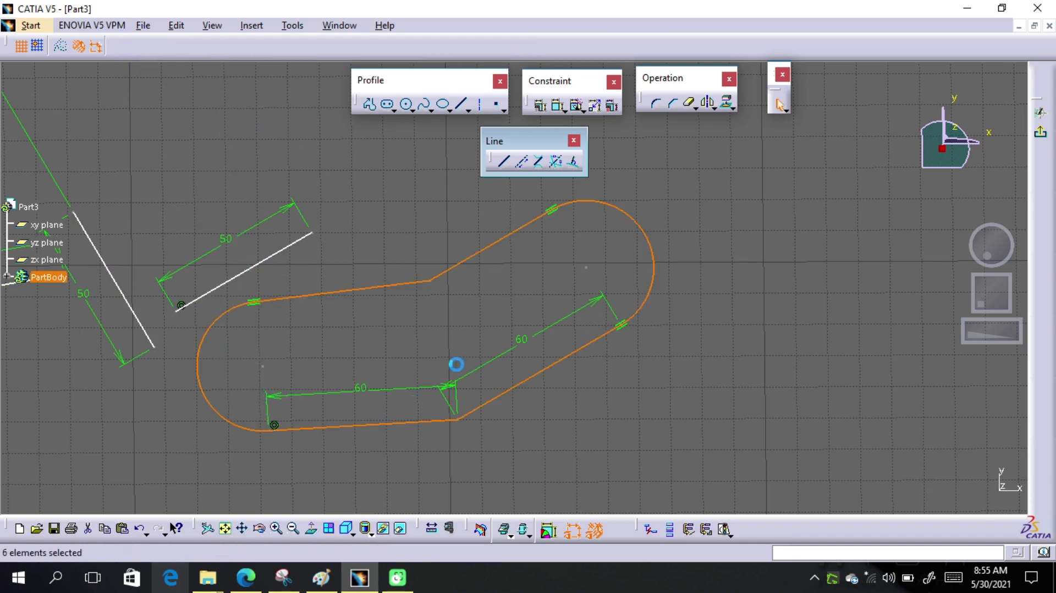
Step: Start another Profile below the closed outline with a nearly horizontal line about 72 mm long, followed by a large three-point arc bulging outward
mouse_move(456, 364)
middle_down()
mouse_move(391, 254)
mouse_move(311, 245)
middle_up()
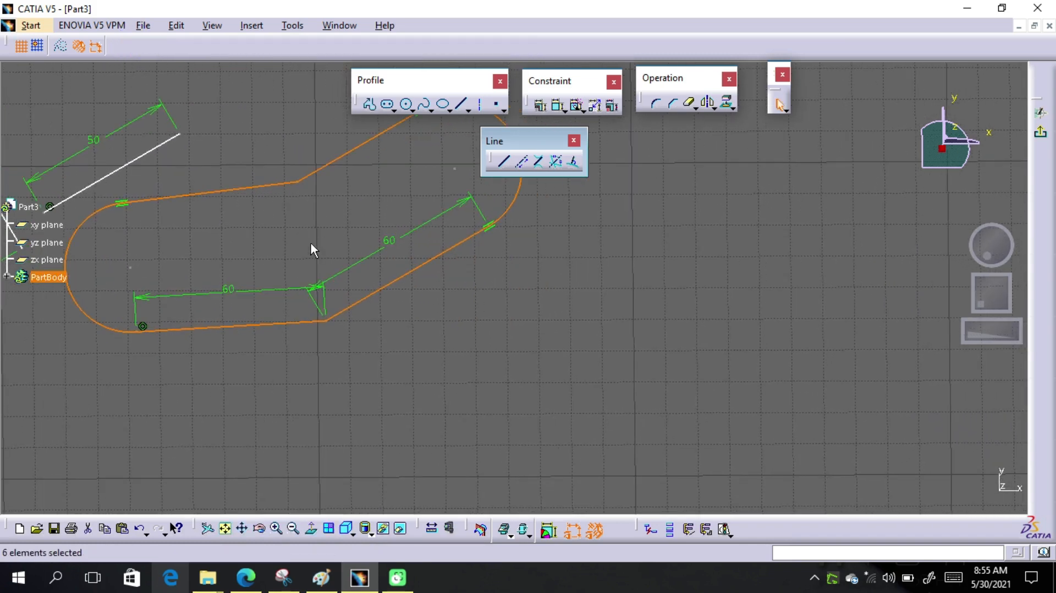
click(369, 104)
click(480, 410)
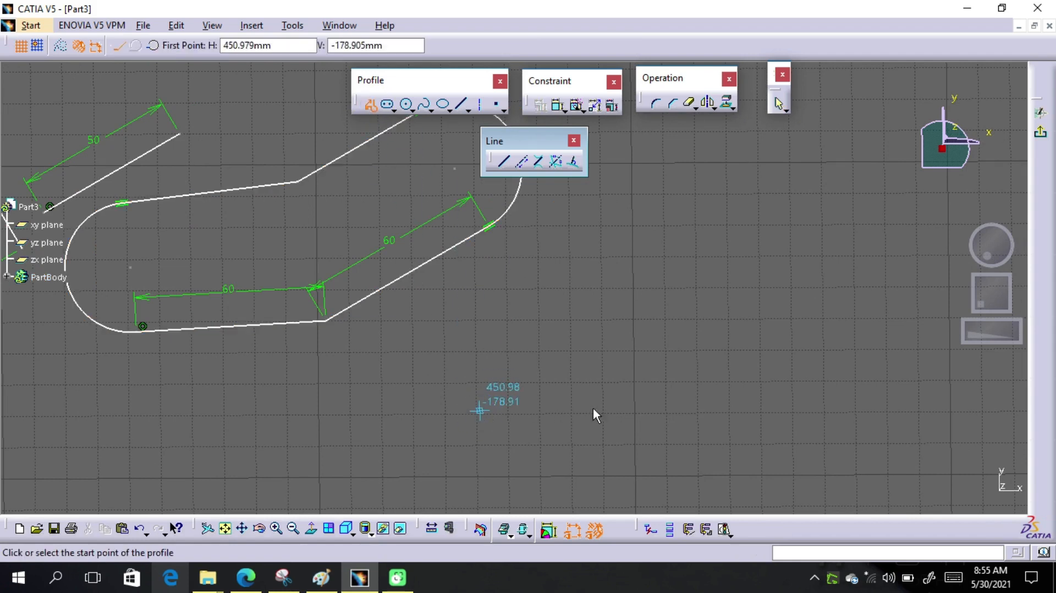
click(707, 423)
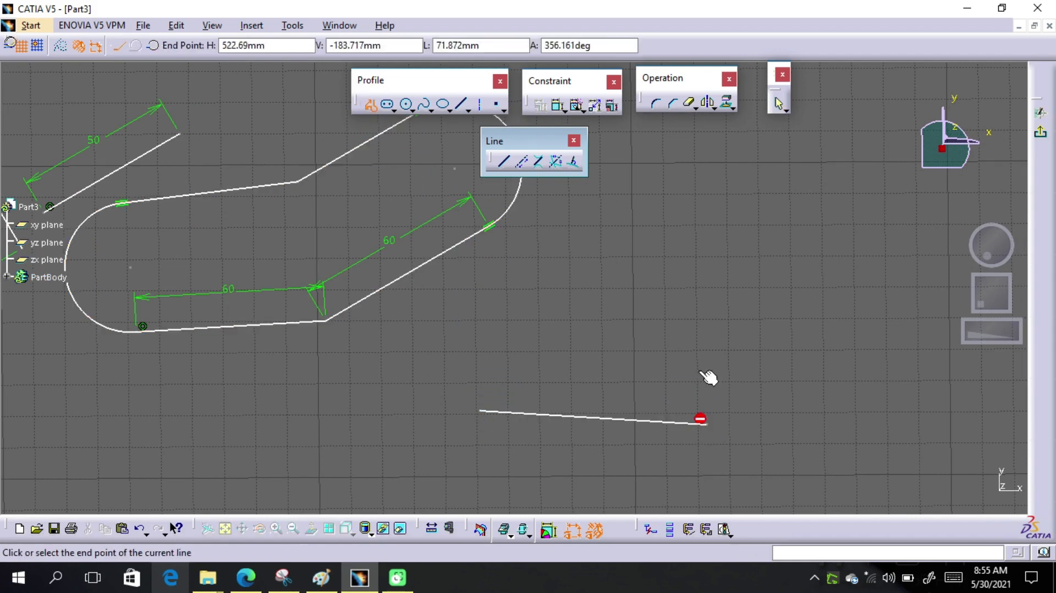
click(153, 49)
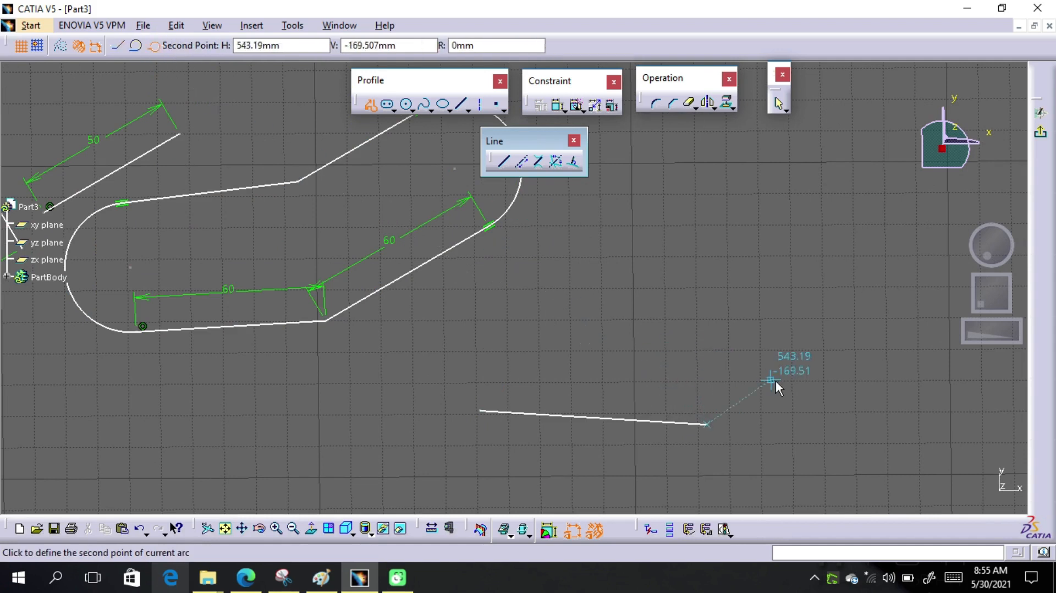
click(800, 378)
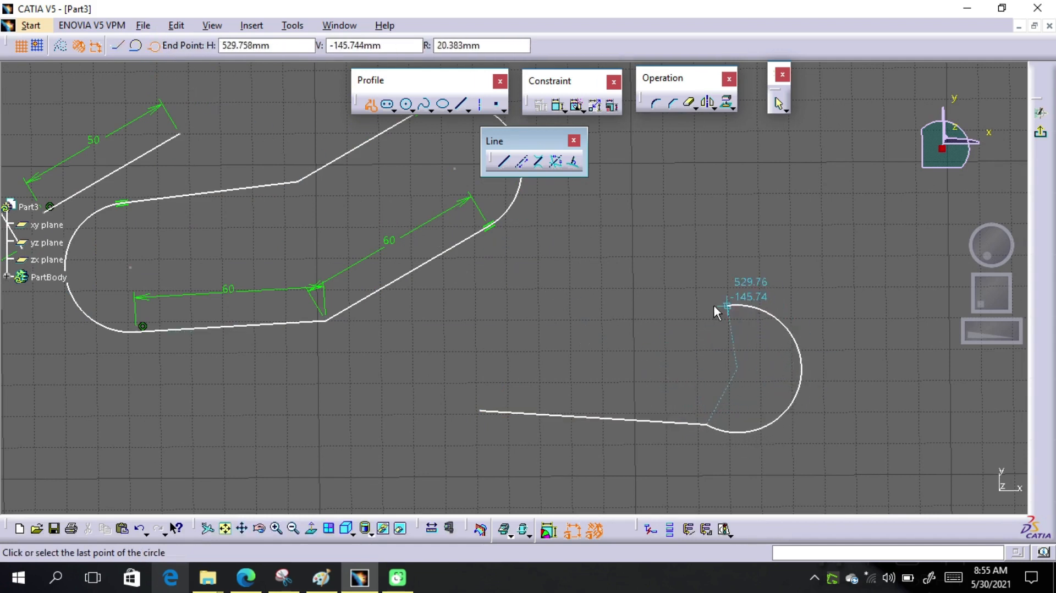
click(706, 346)
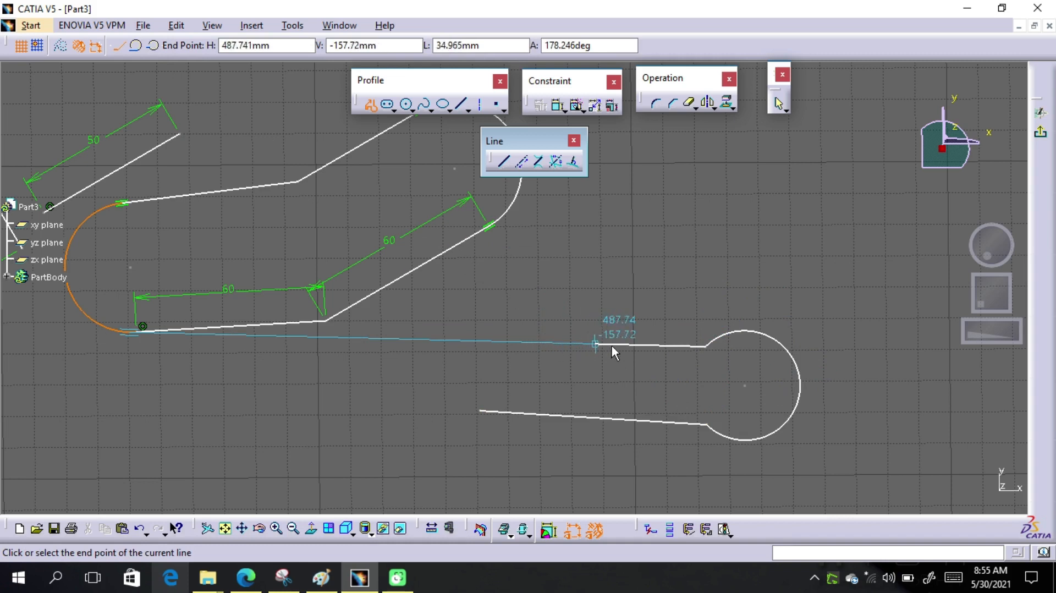
Step: Complete the outline with a short return line, an upright arm ending in a three-point arc of about 13.4 mm radius, and straight lines closing it
click(612, 346)
click(617, 263)
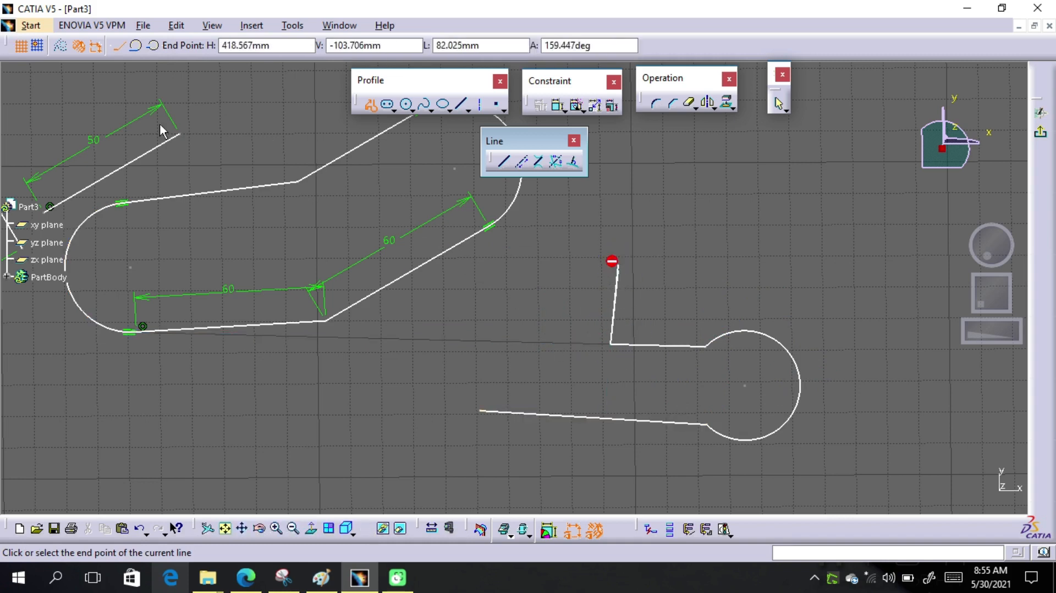
click(154, 45)
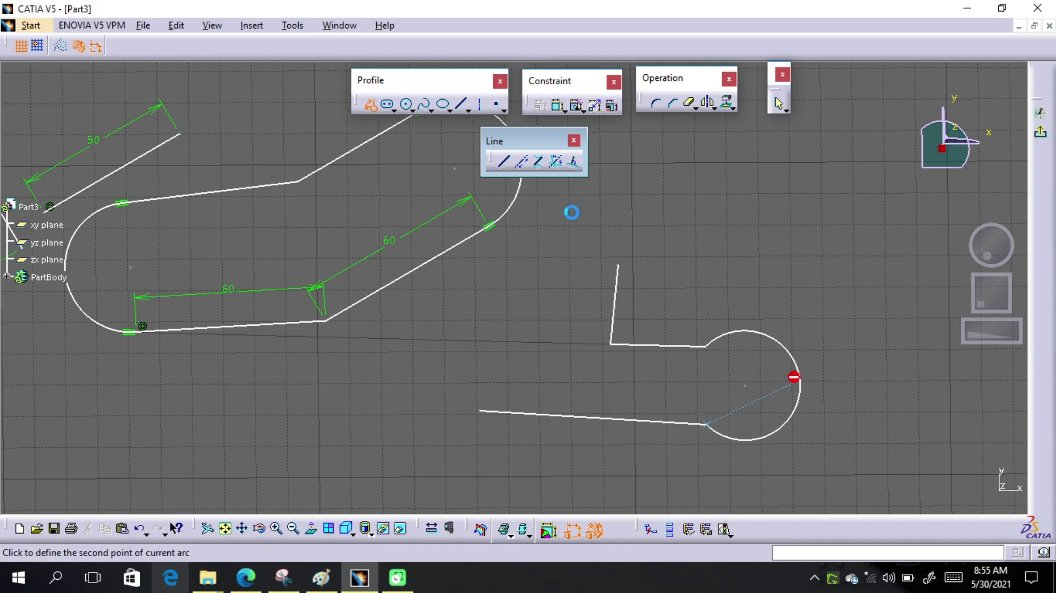
click(663, 224)
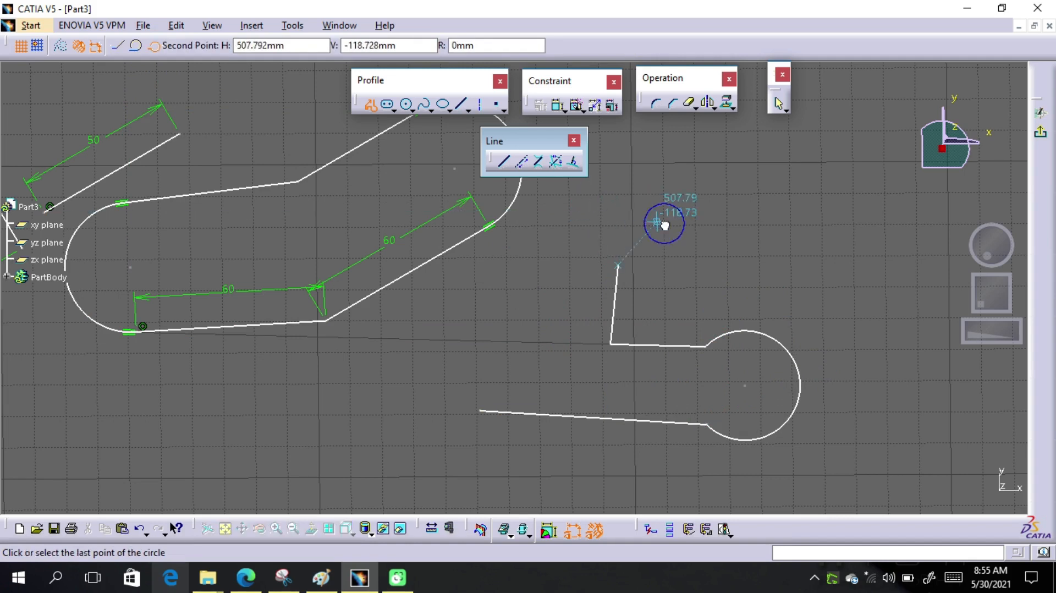
click(581, 216)
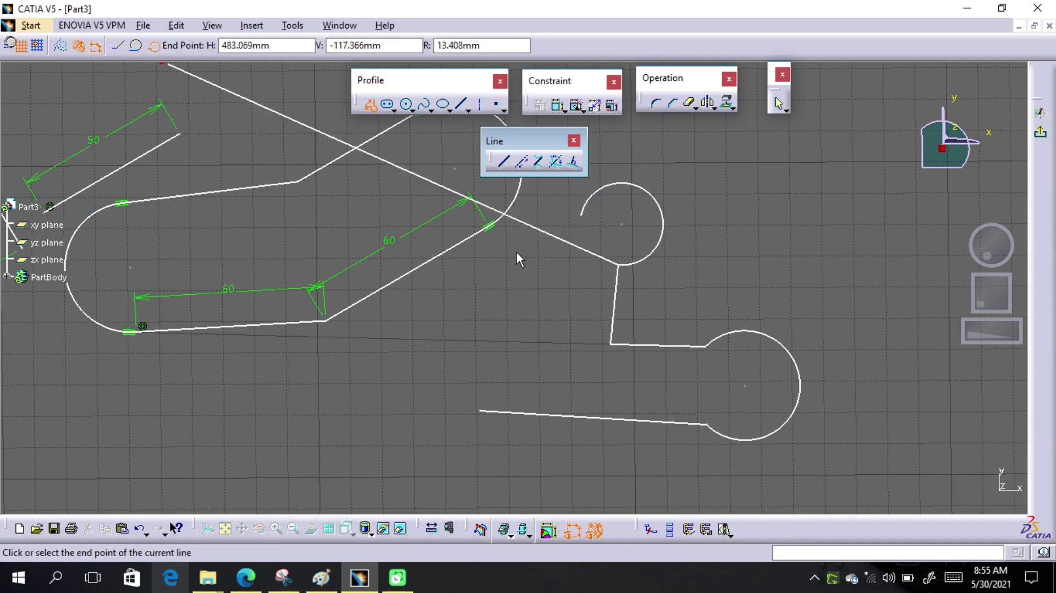
click(560, 348)
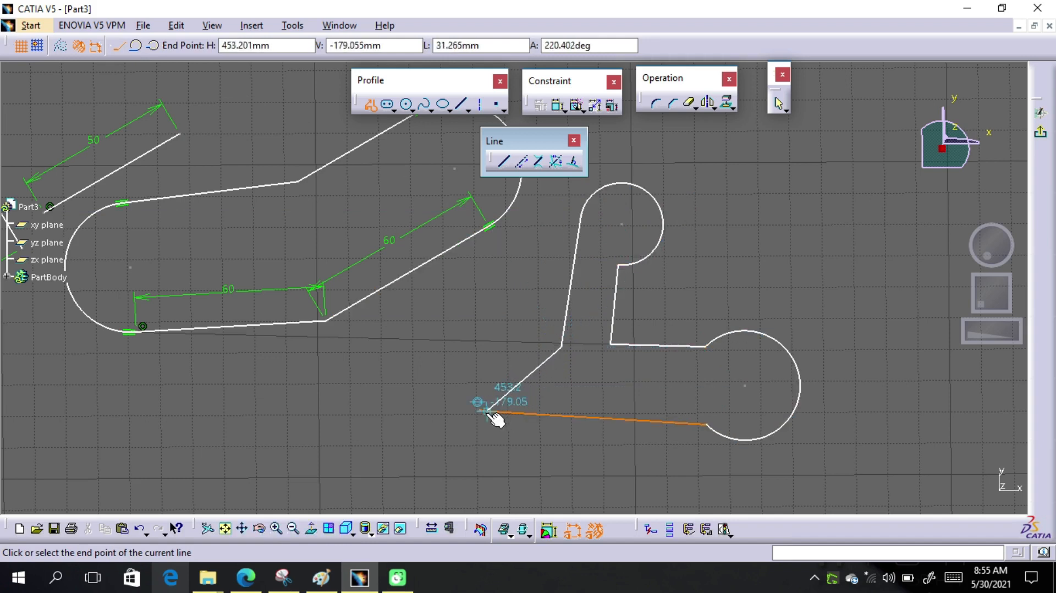
click(483, 411)
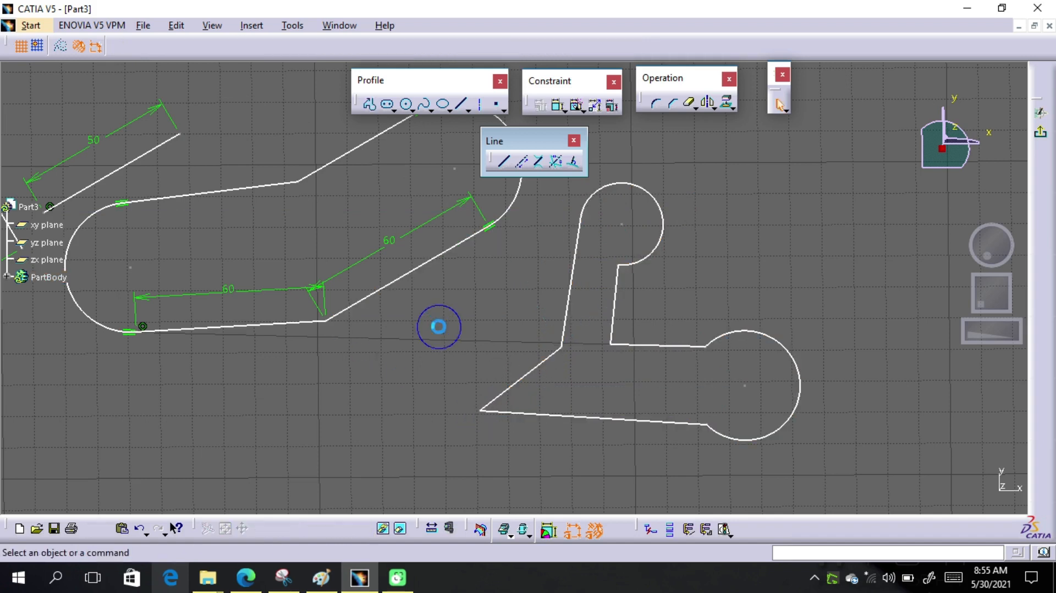